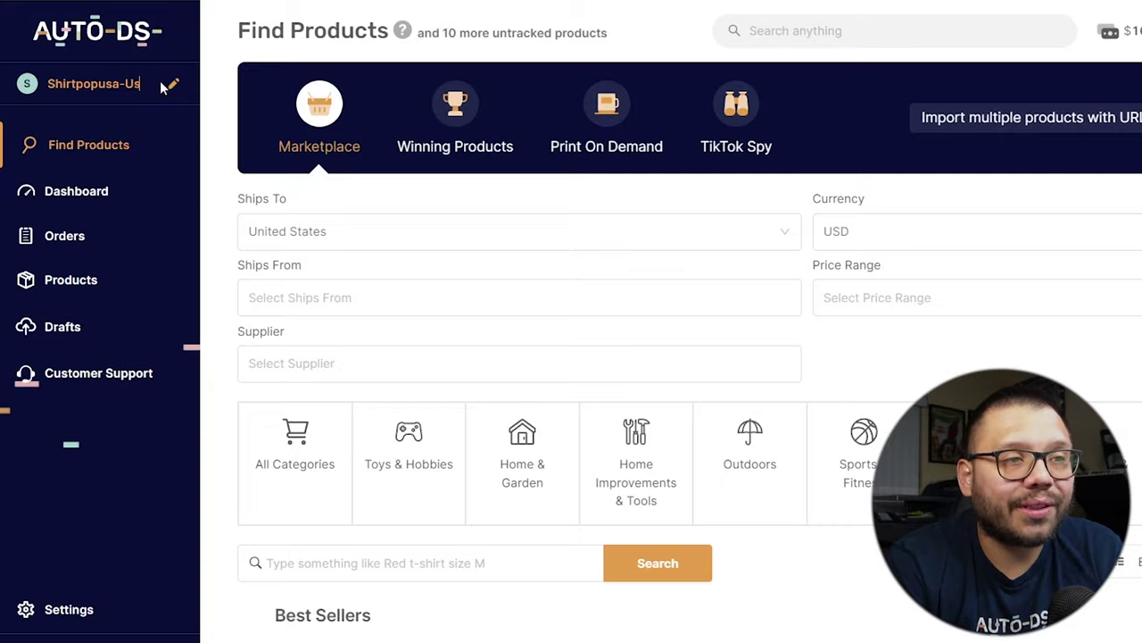
Add a new store to the account with Shopify as its store type.
left_click(167, 85)
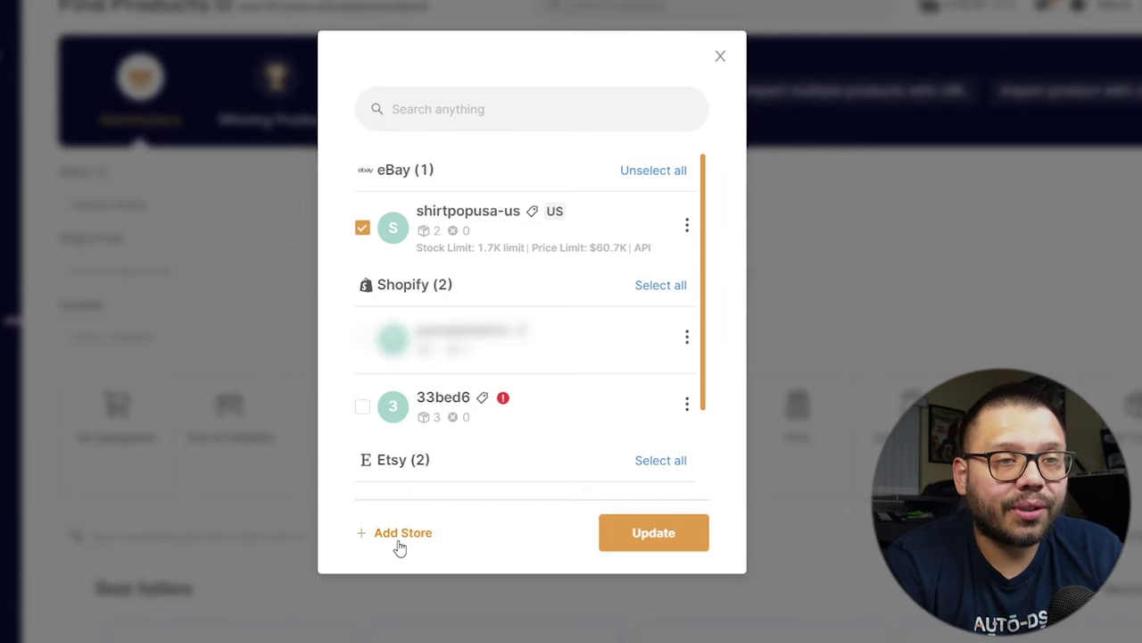
left_click(399, 534)
left_click(605, 243)
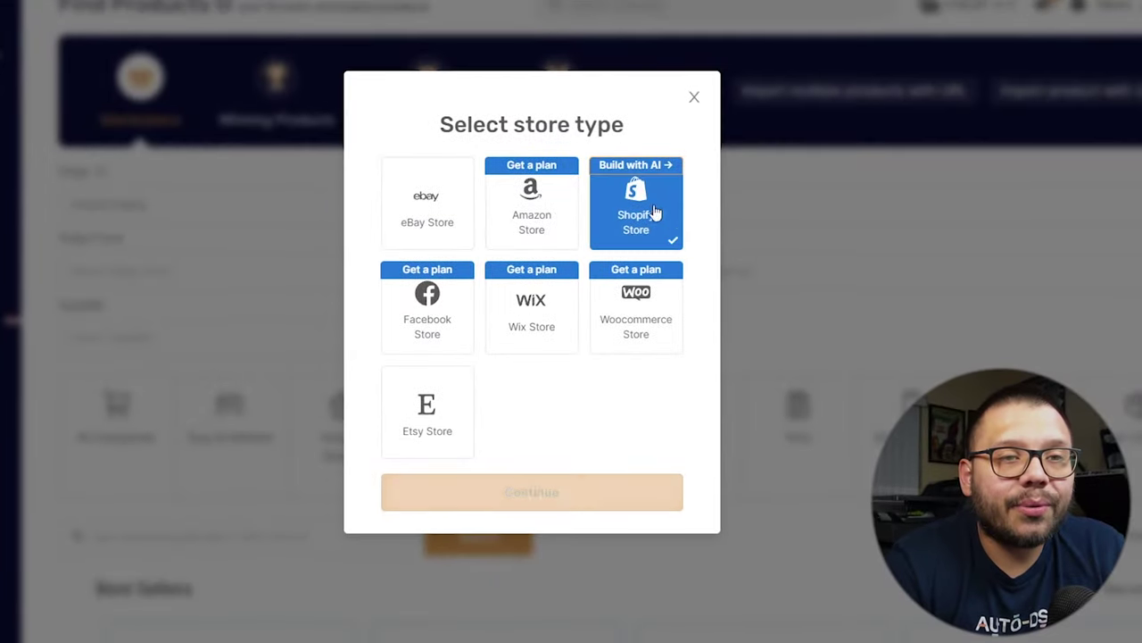
left_click(655, 213)
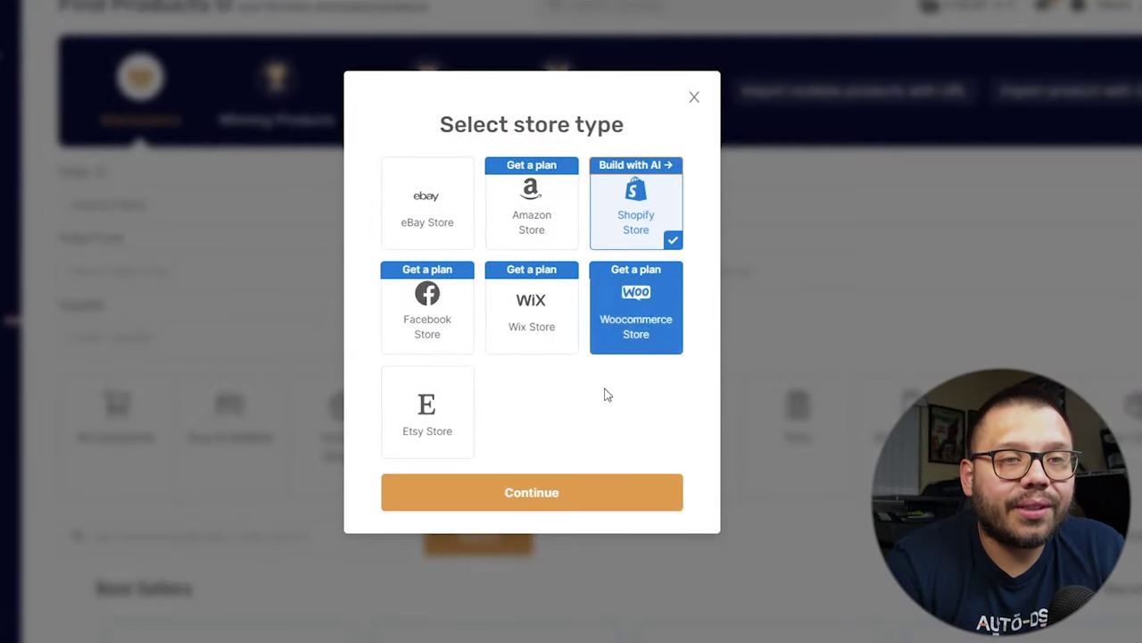
left_click(559, 500)
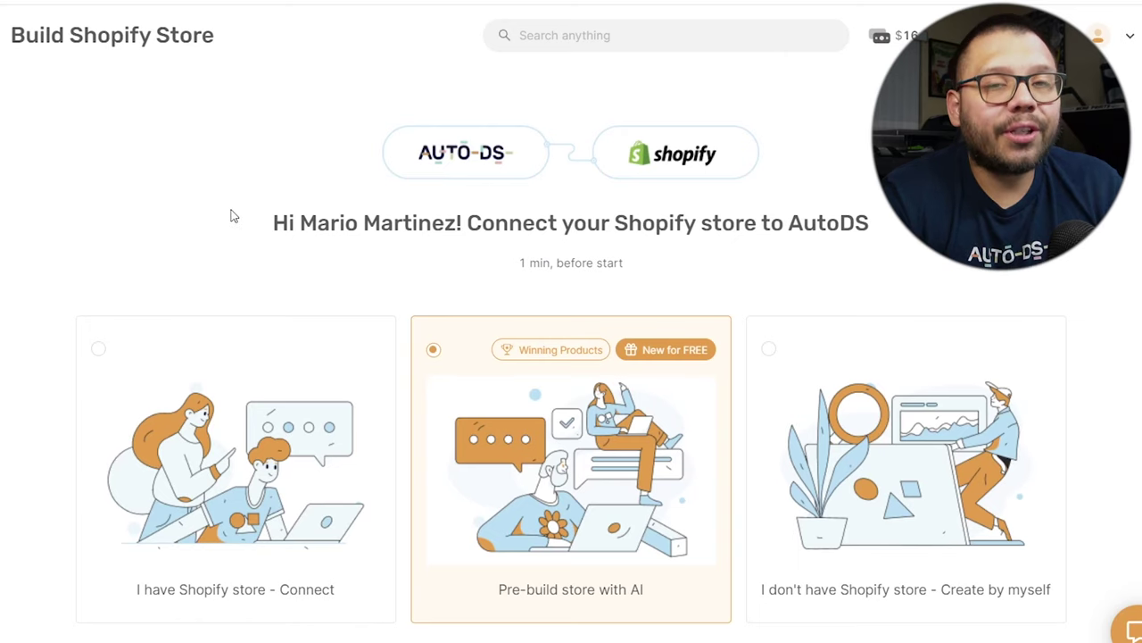
Choose to pre-build the Shopify store with AI and select Pets as its niche.
scroll(238, 214, "down", 1)
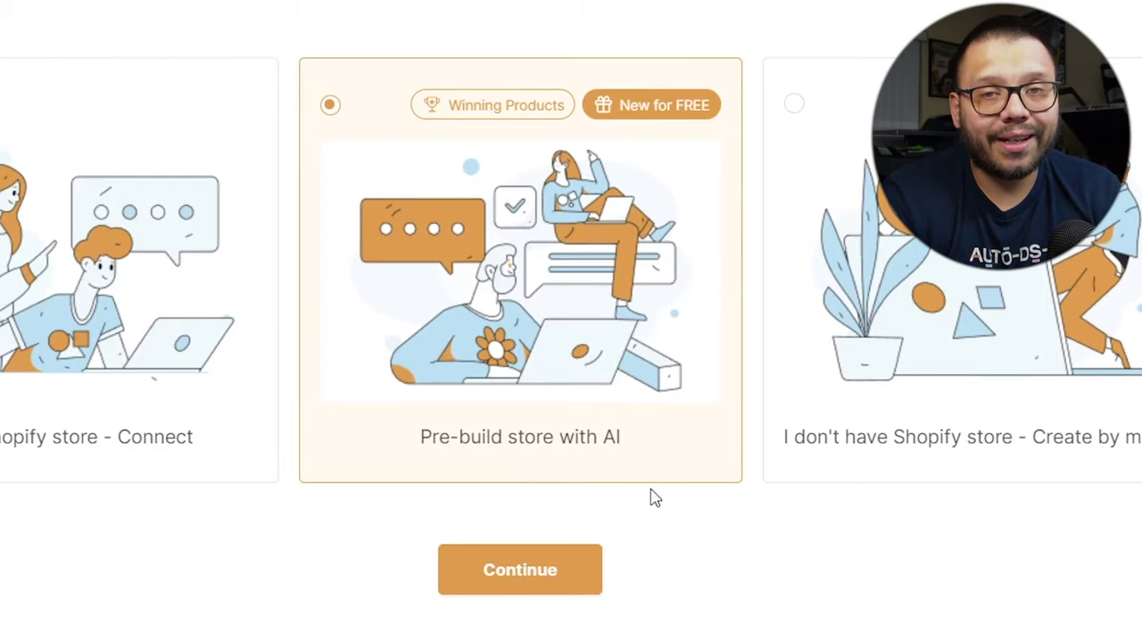
left_click(518, 573)
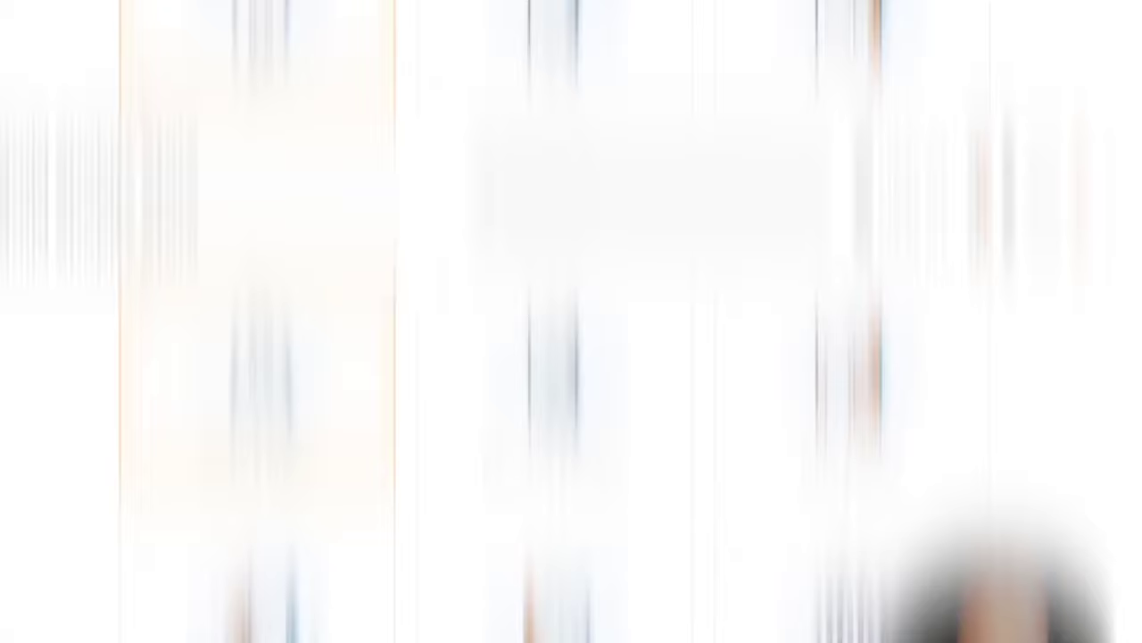
left_click(239, 526)
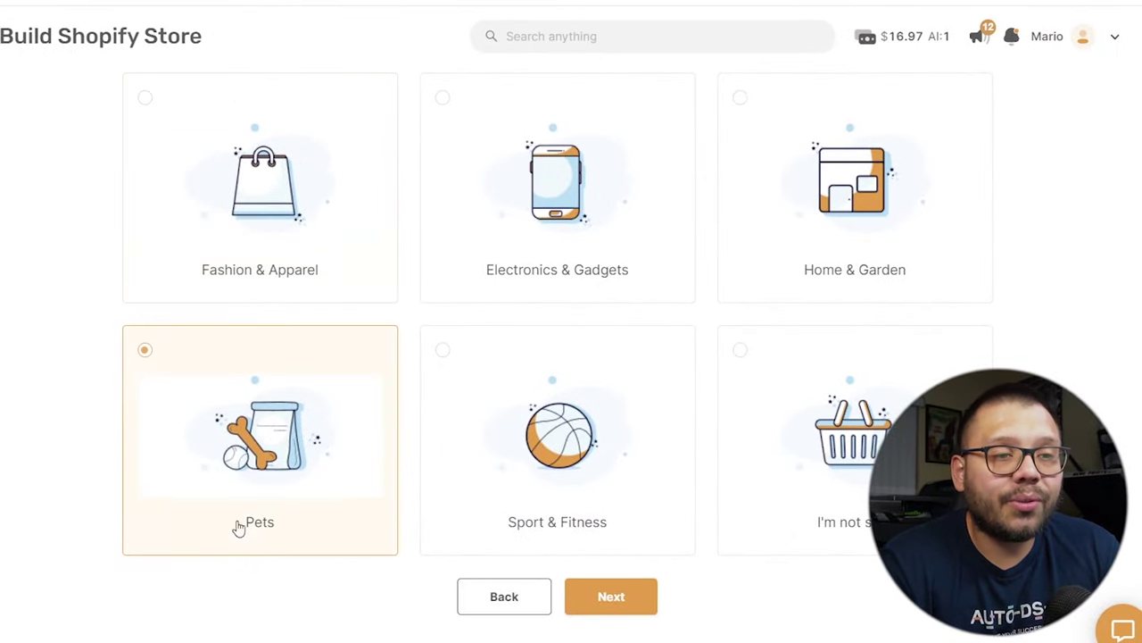
left_click(655, 603)
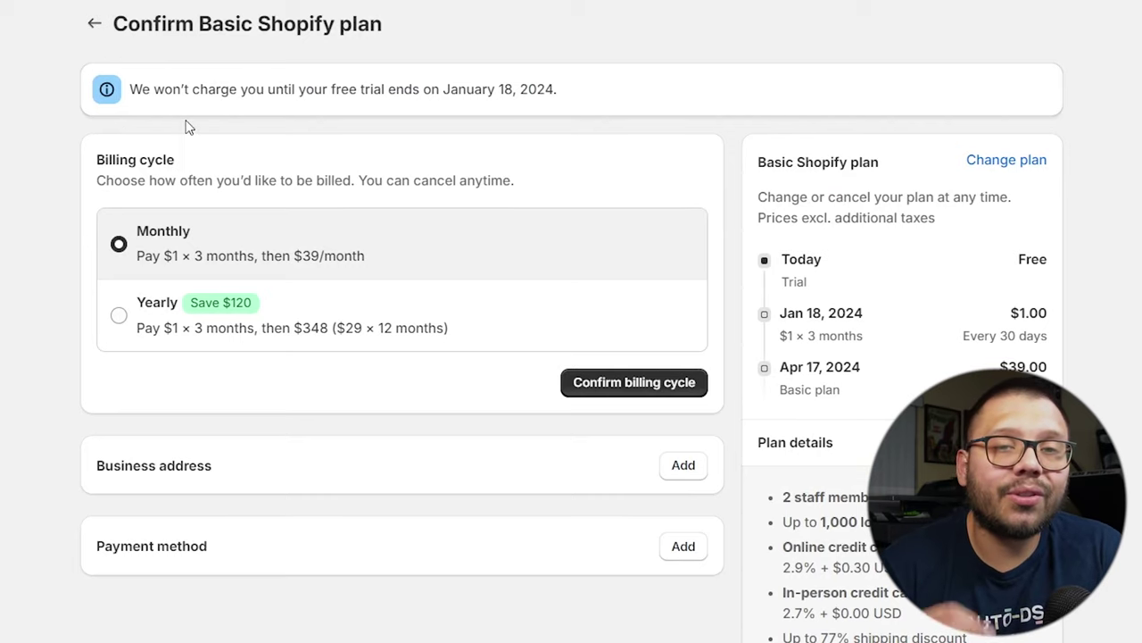
Go through the Basic Shopify plan's monthly billing and business address form, and skip the POS Pro add-on.
scroll(476, 255, "down", 2)
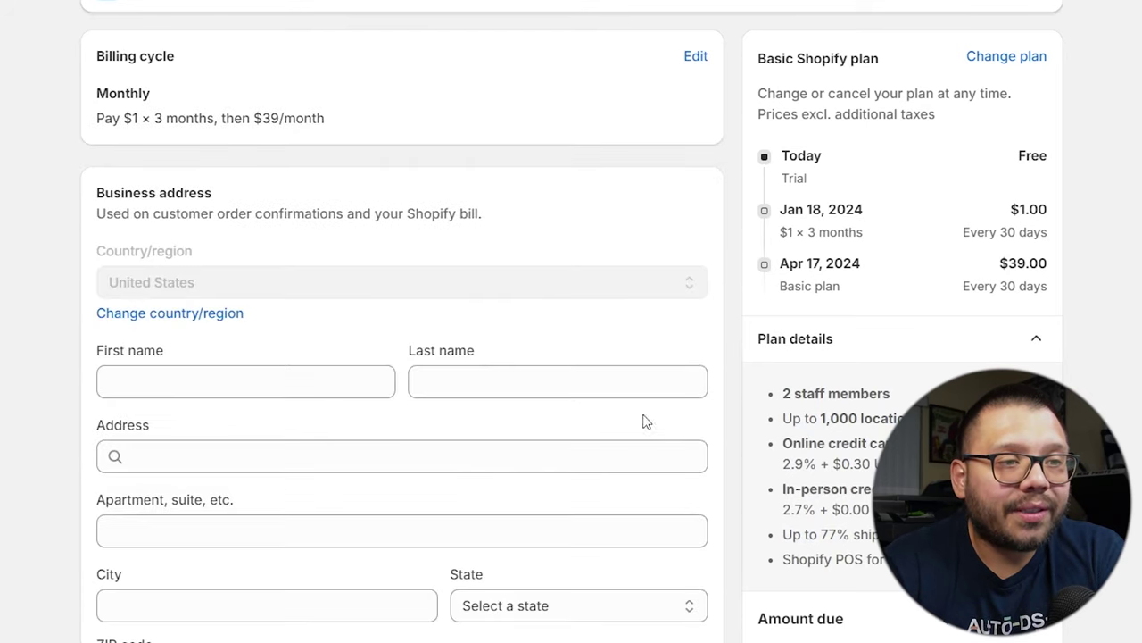
scroll(240, 322, "down", 2)
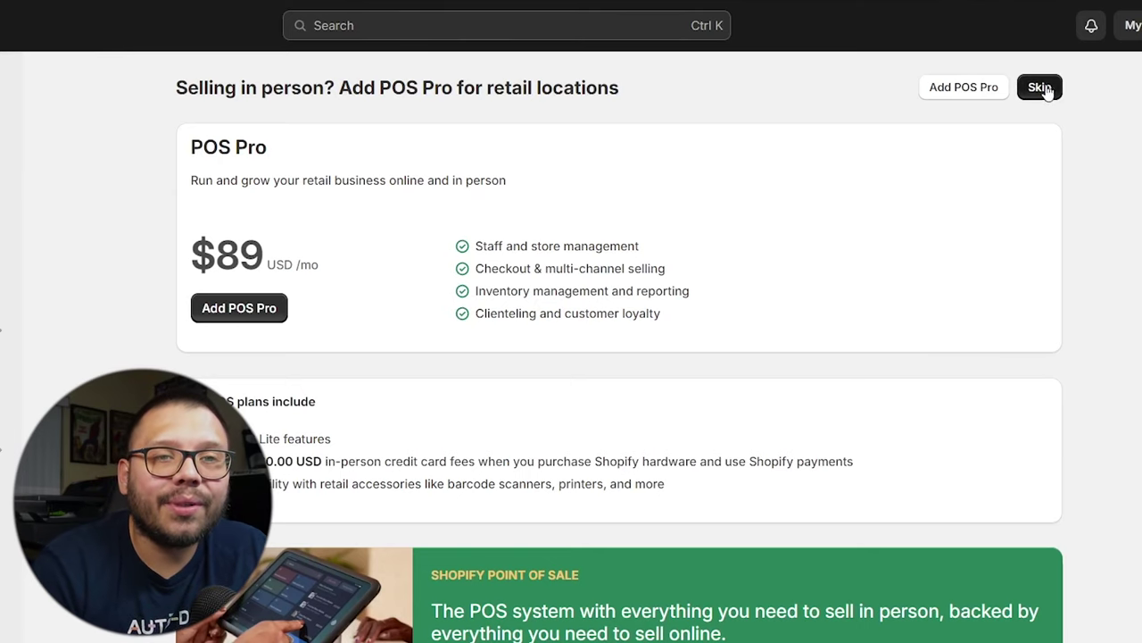
left_click(1040, 88)
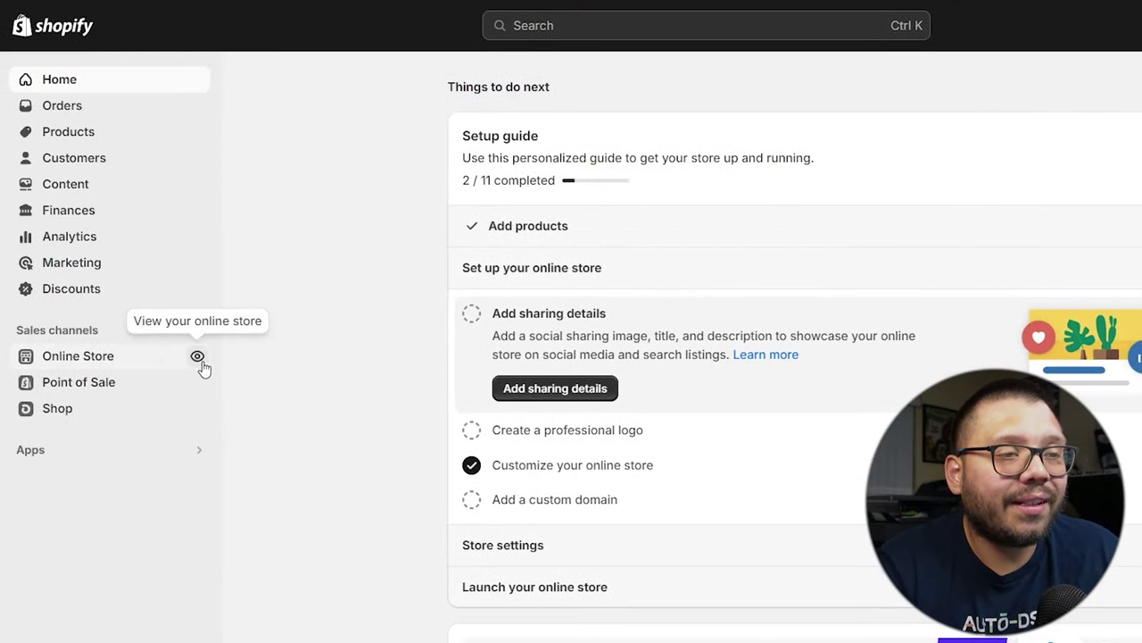
View the live online store and look over its home page banner and featured products.
left_click(198, 357)
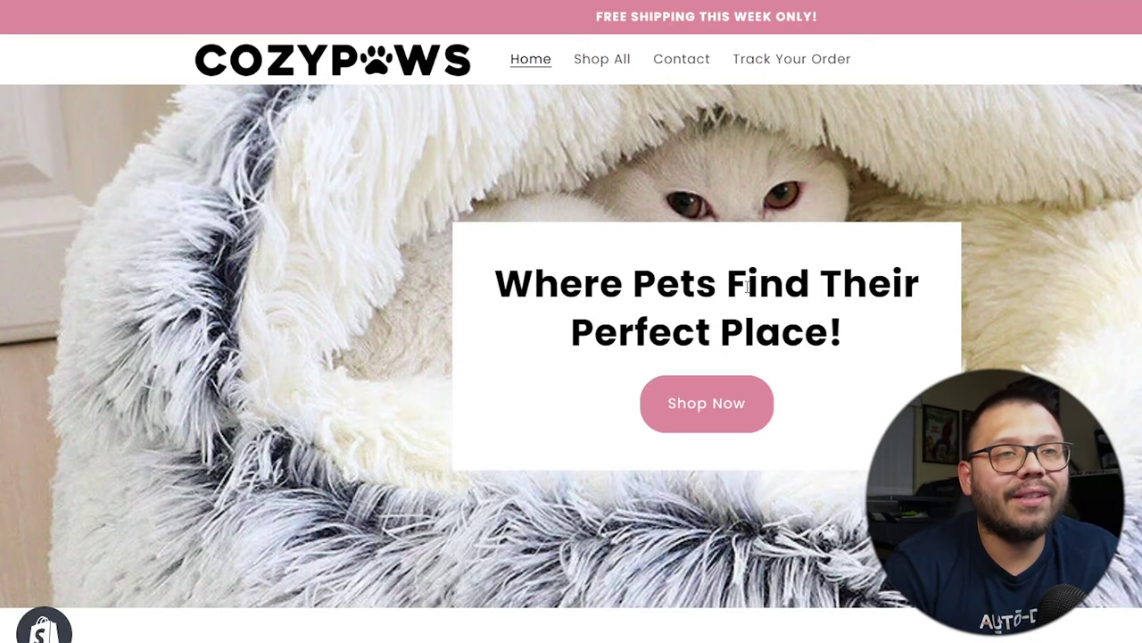
scroll(781, 286, "down", 8)
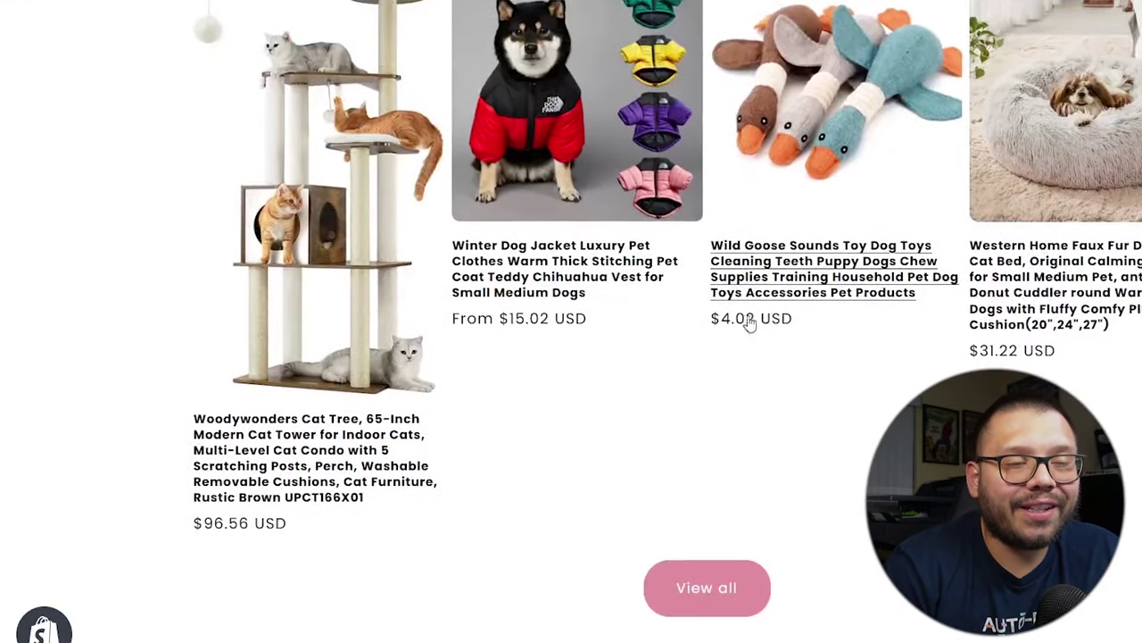
scroll(747, 324, "up", 8)
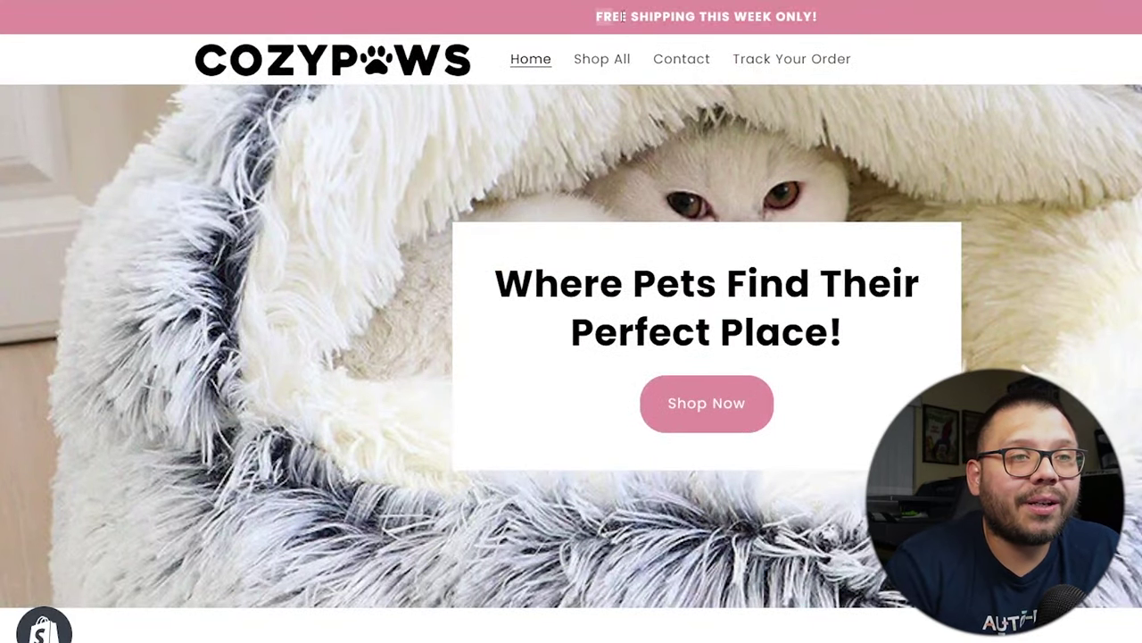
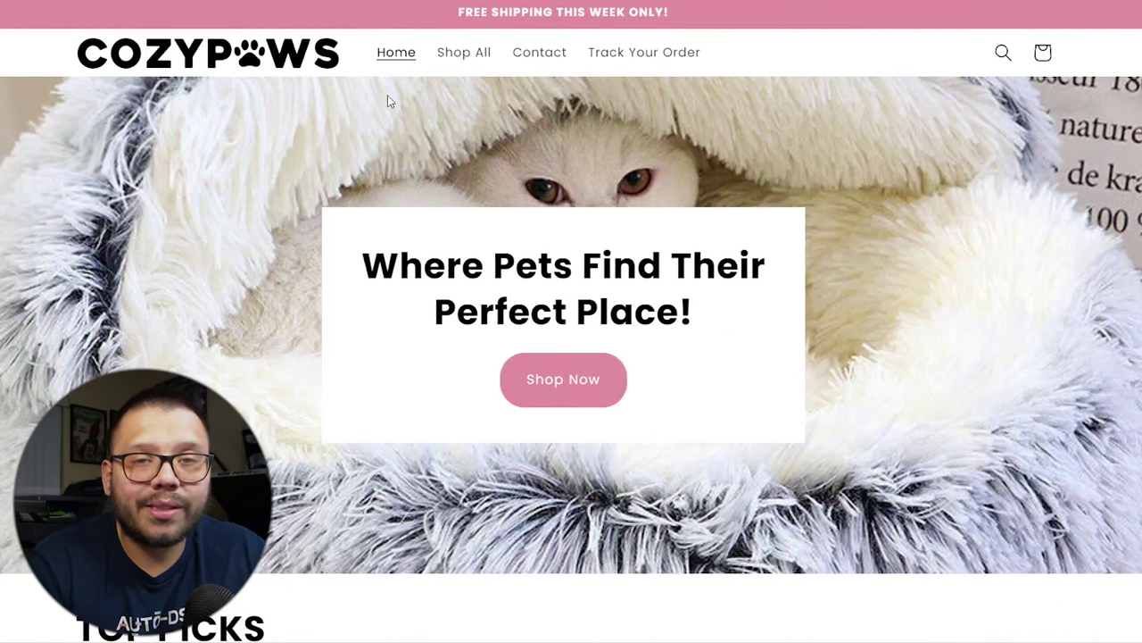
scroll(924, 330, "down", 2)
scroll(961, 281, "up", 2)
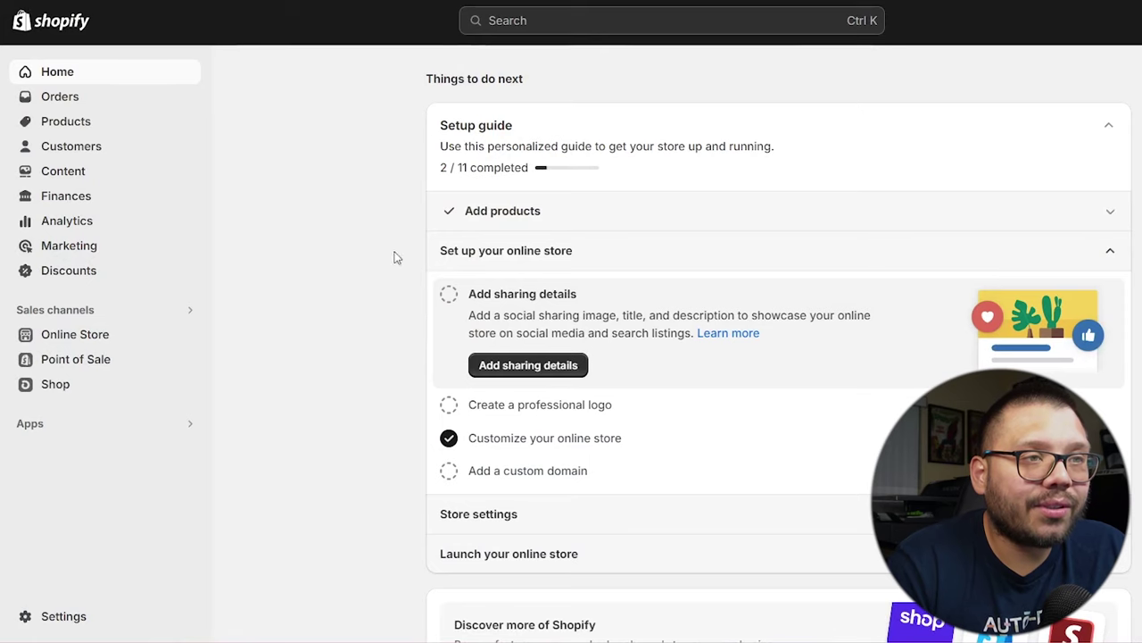
Open the Pets theme for customization and browse free replacement images for the home page's main slide.
left_click(74, 335)
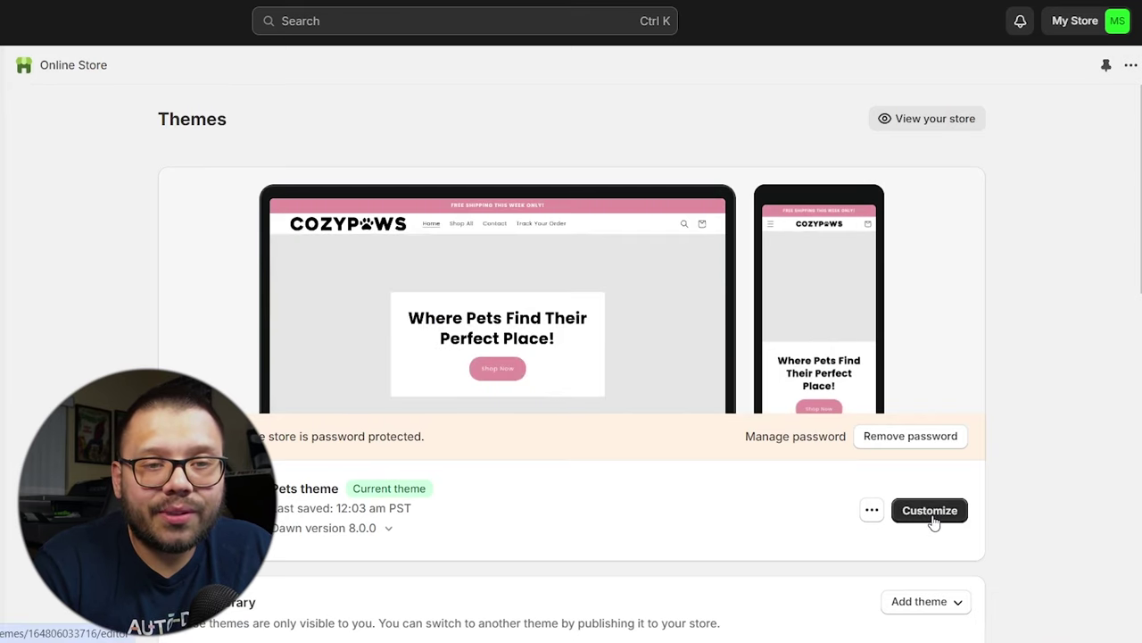
left_click(930, 511)
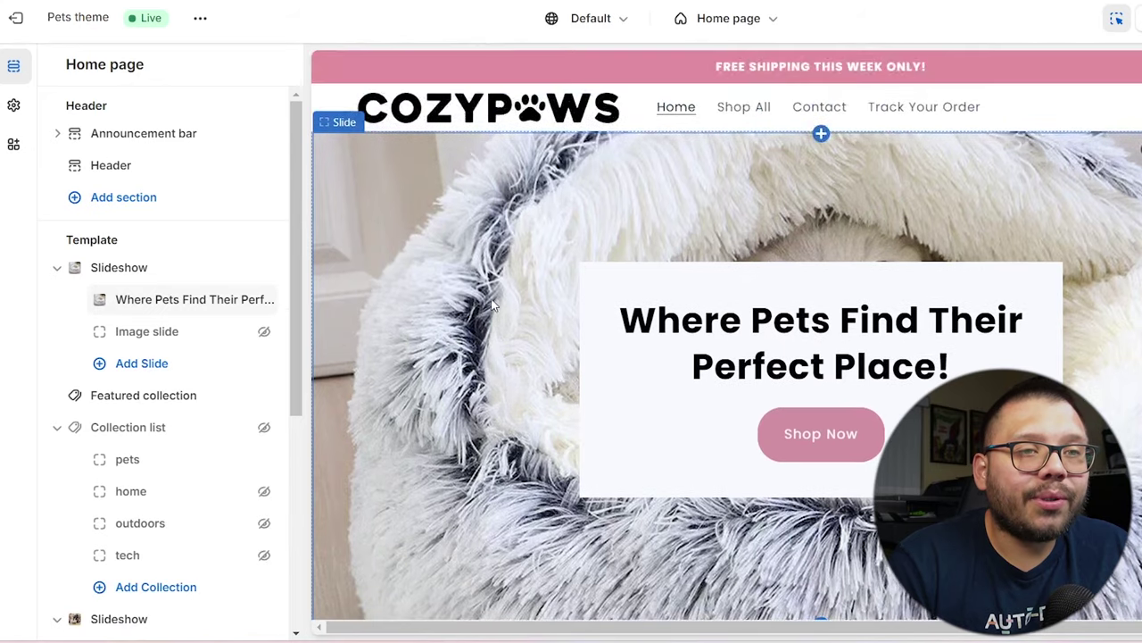
left_click(451, 241)
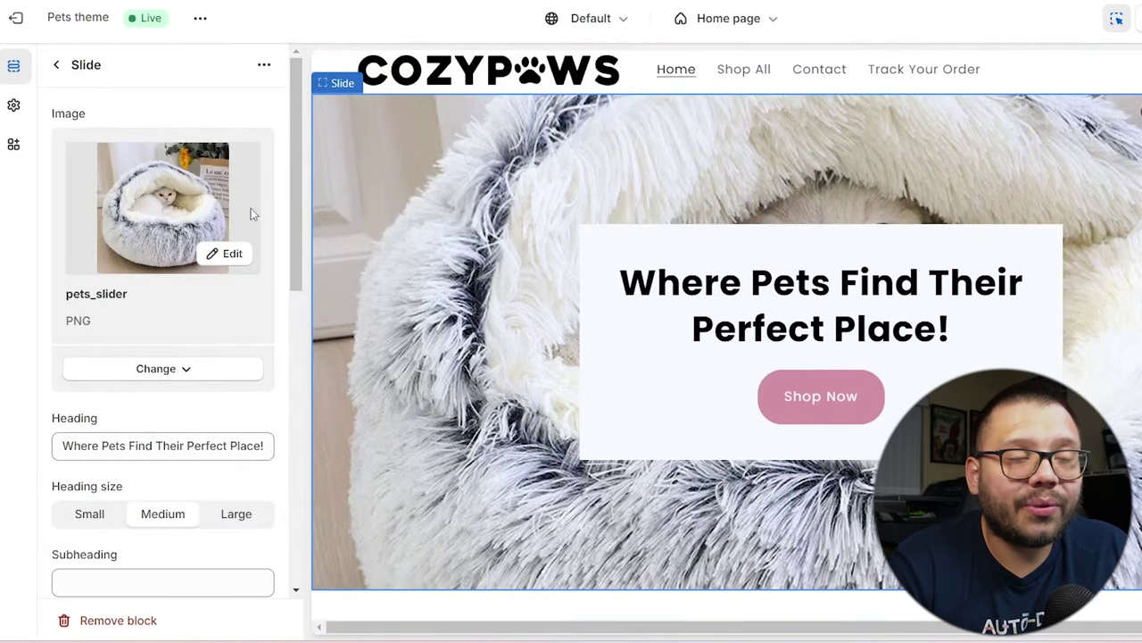
left_click(163, 368)
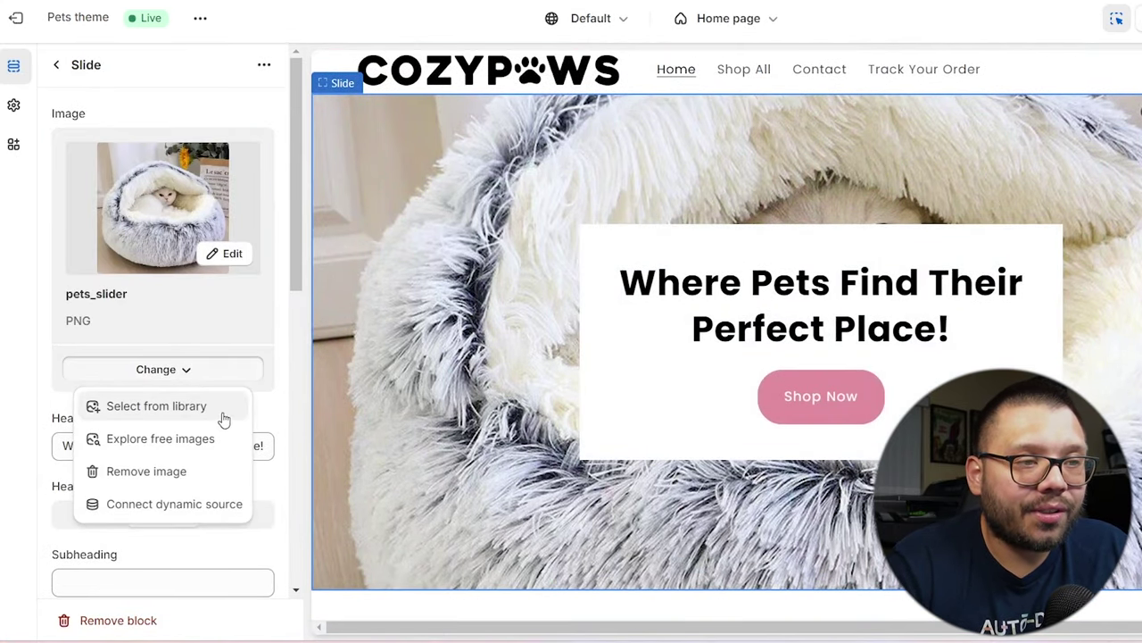
left_click(161, 438)
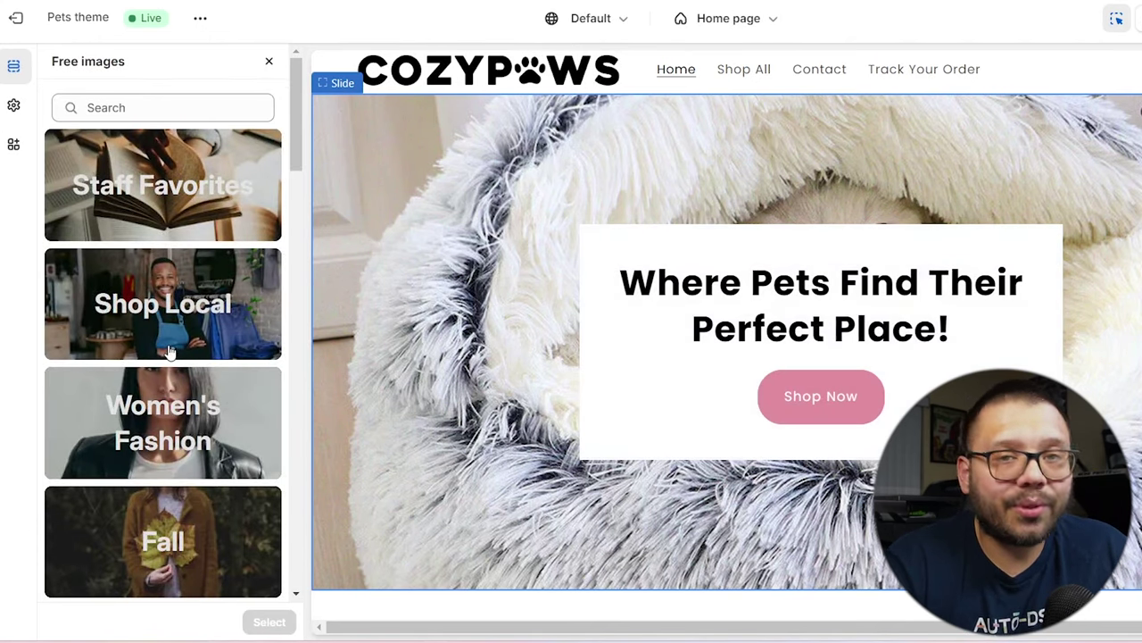
scroll(169, 351, "down", 1)
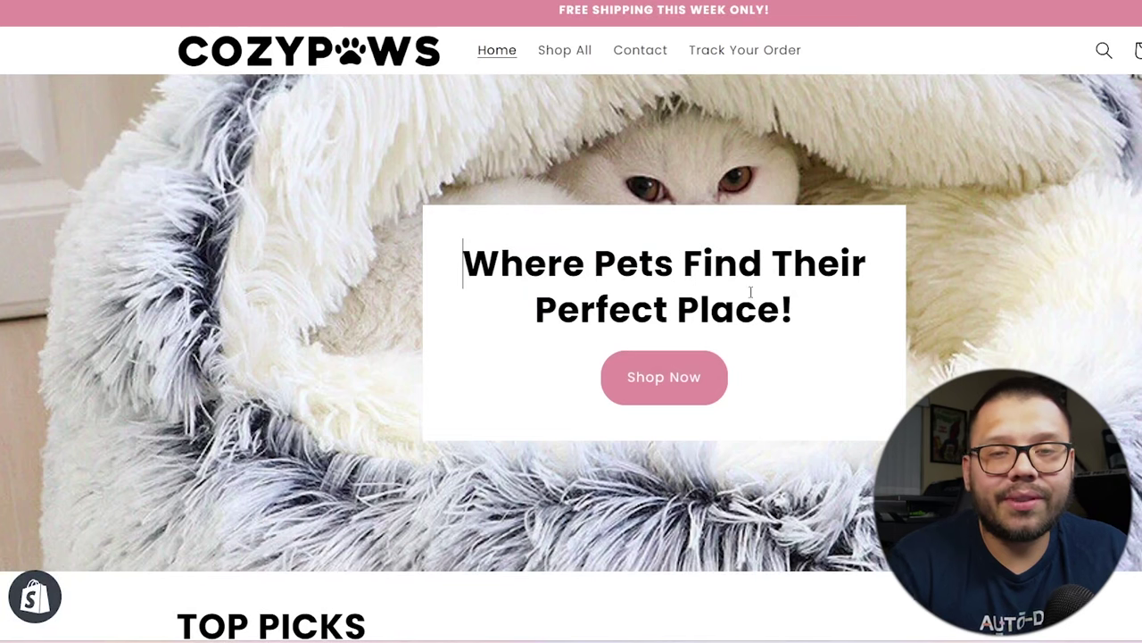
Examine the storefront's Top Picks and view the full Best Selling collection down to its end.
scroll(799, 309, "down", 5)
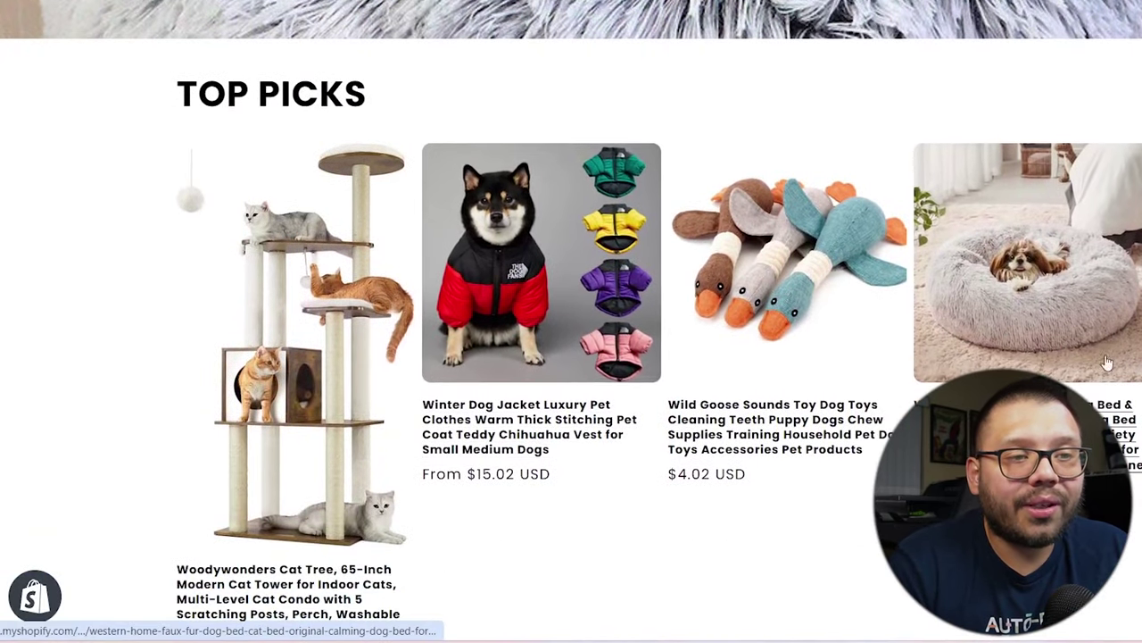
scroll(439, 281, "down", 2)
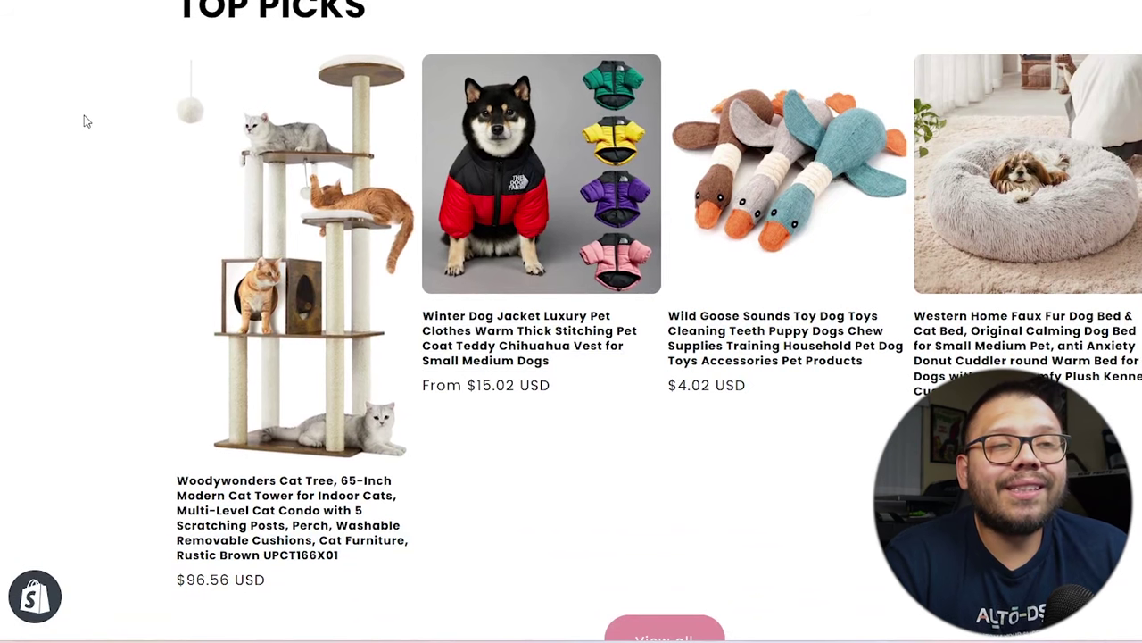
left_click_drag(95, 69, 1122, 304)
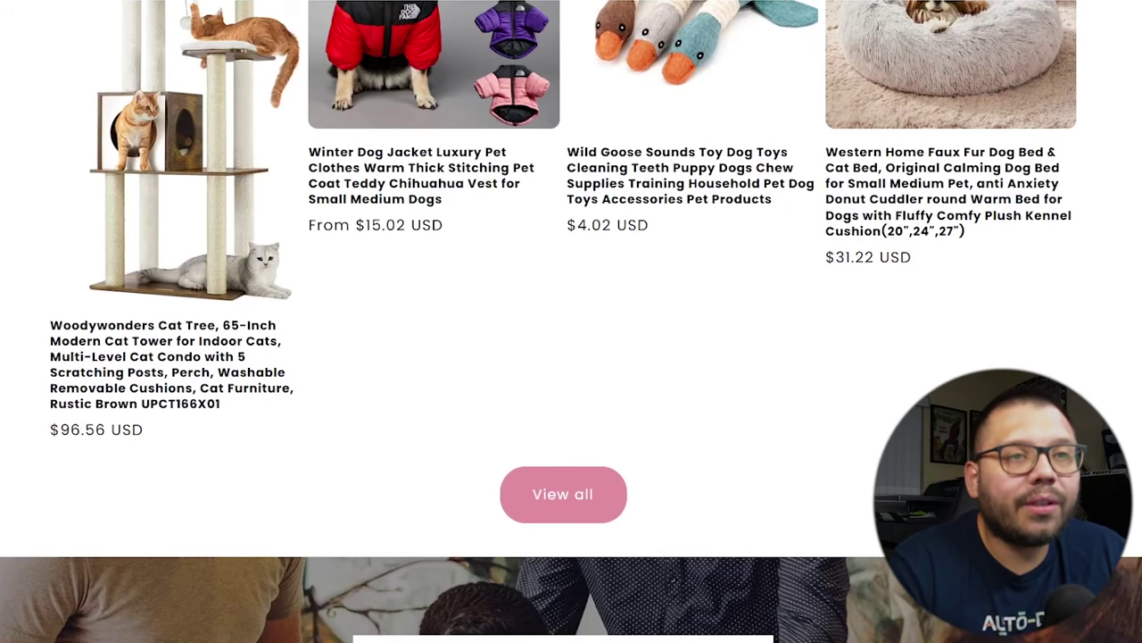
left_click(563, 493)
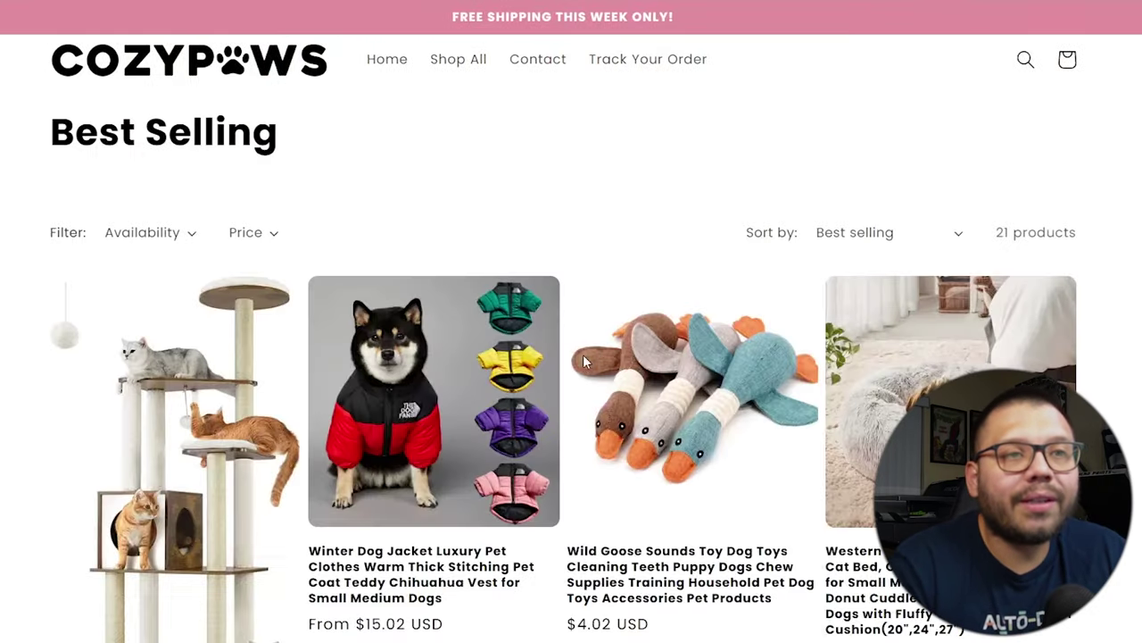
scroll(600, 430, "down", 10)
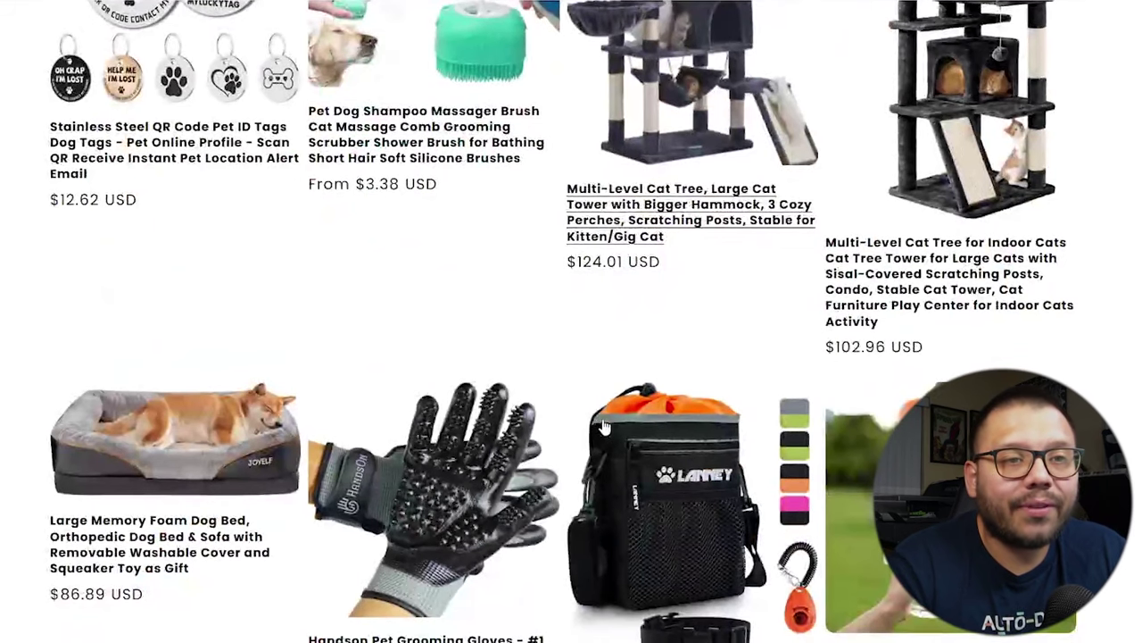
scroll(696, 357, "down", 15)
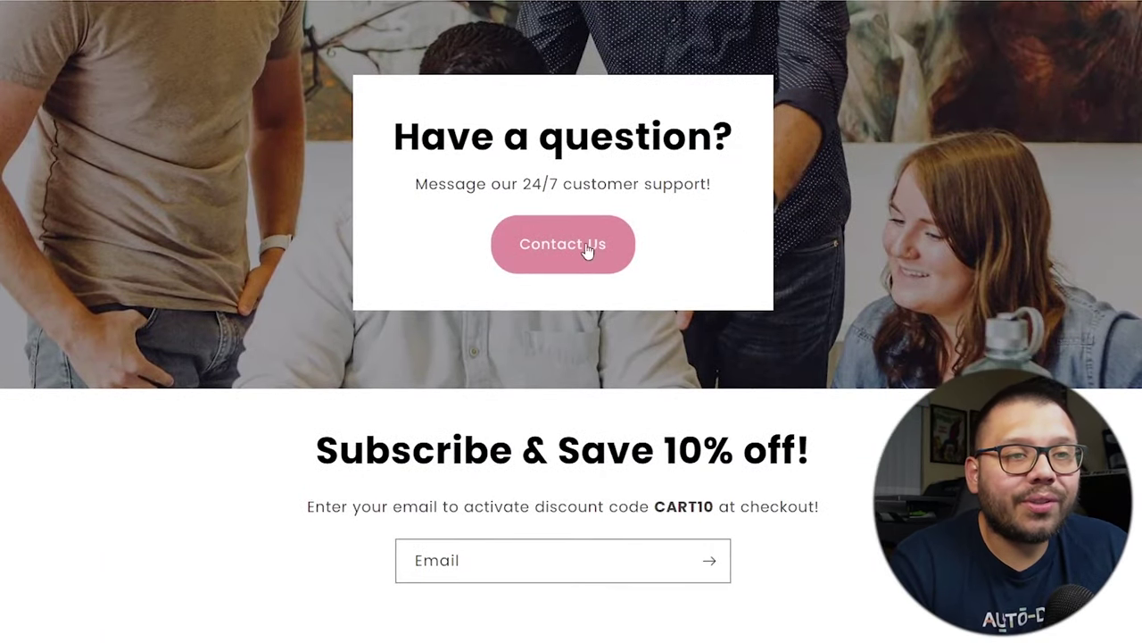
Review the storefront's contact section, email sign-up and Customer Care policy links, and return to the Top Picks on the home page.
scroll(901, 353, "up", 1)
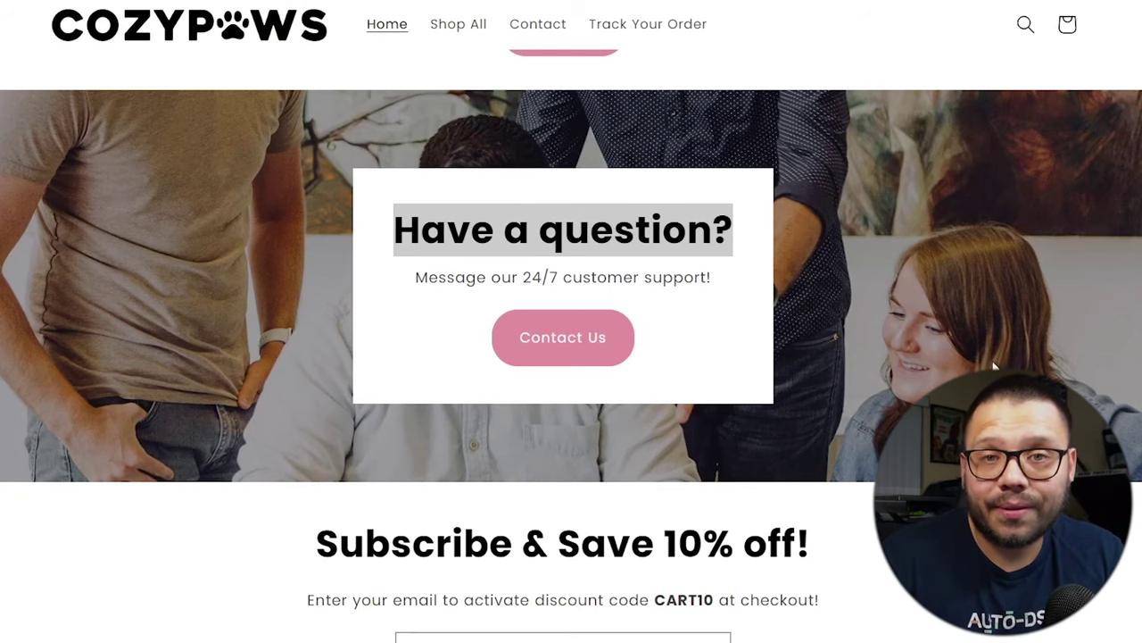
scroll(995, 365, "down", 2)
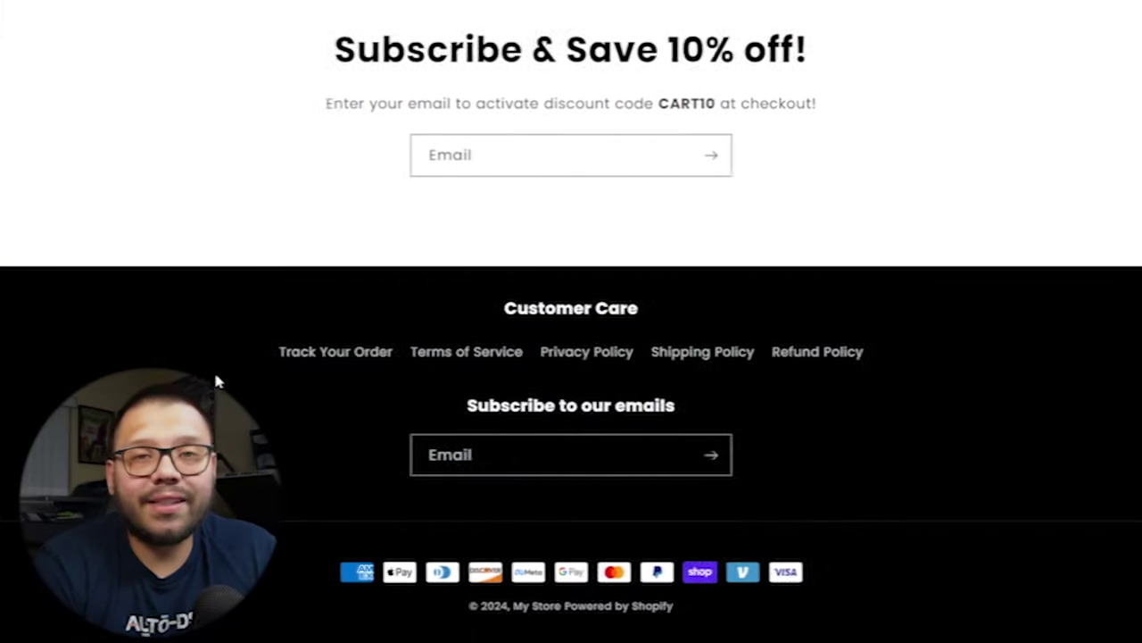
left_click_drag(272, 350, 1025, 351)
left_click(1024, 352)
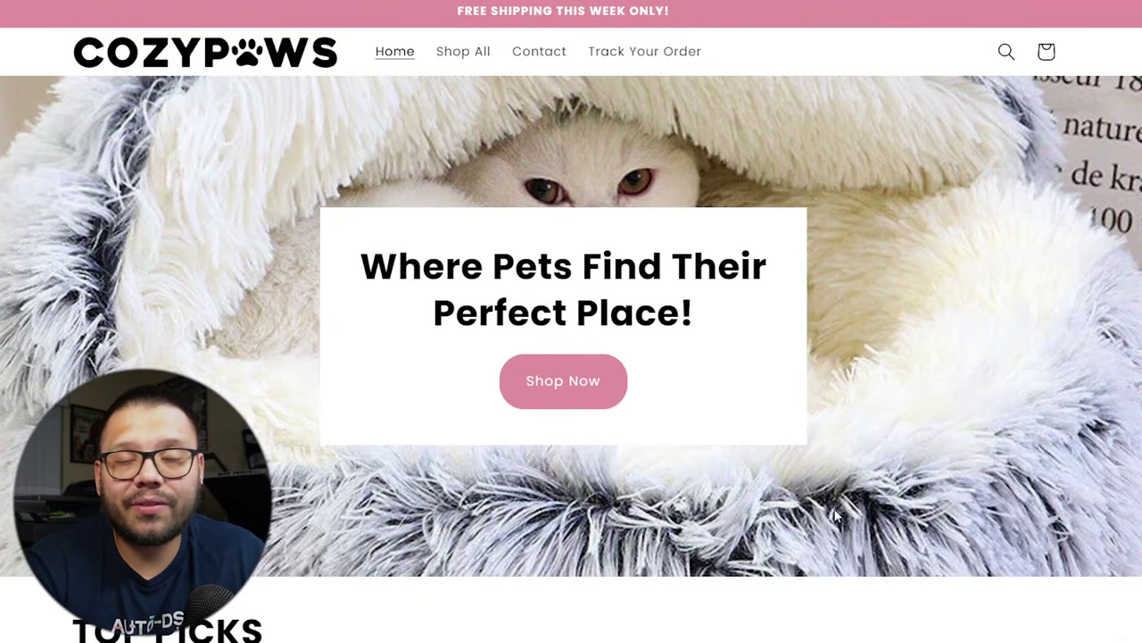
scroll(1006, 463, "down", 5)
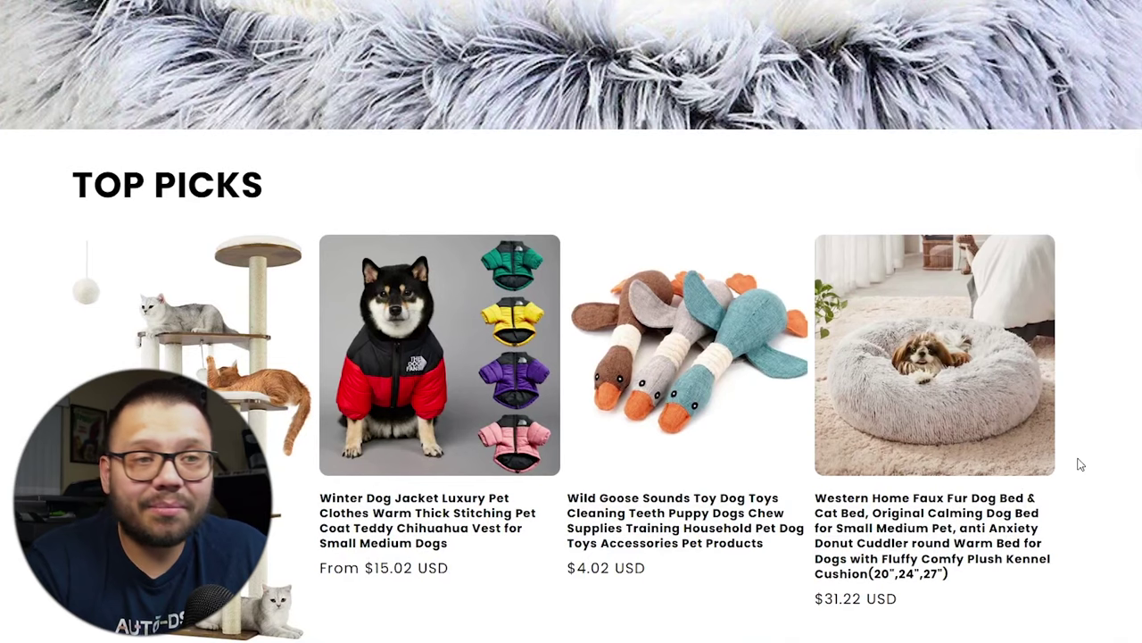
scroll(705, 484, "down", 3)
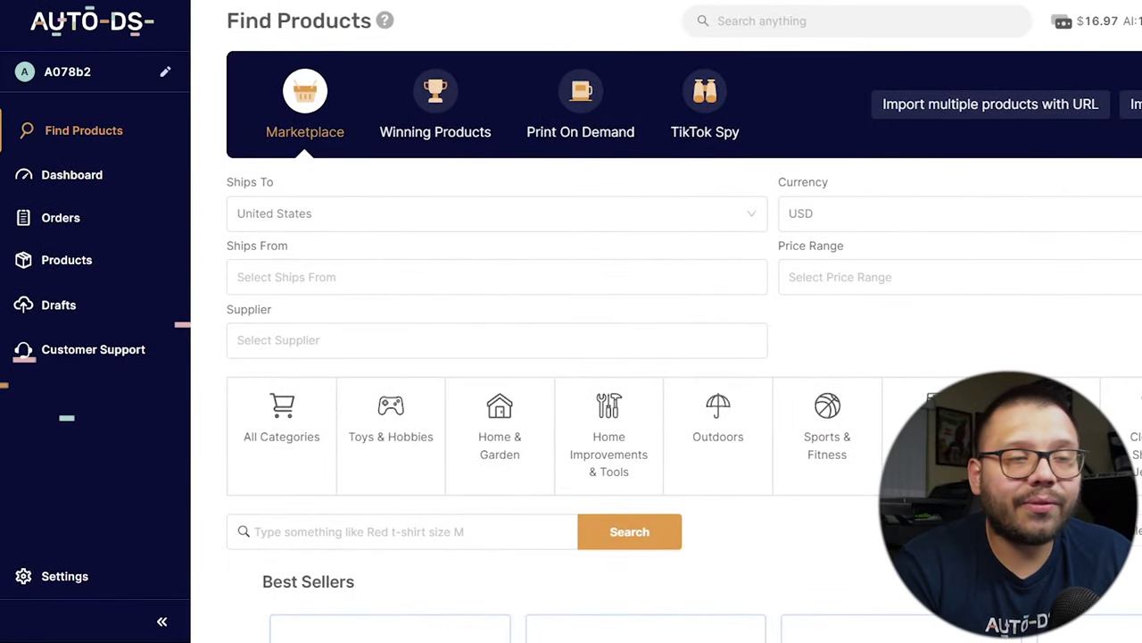
Switch to AutoDS, open the store's product list and look through the imported products' variations and prices.
left_click(76, 266)
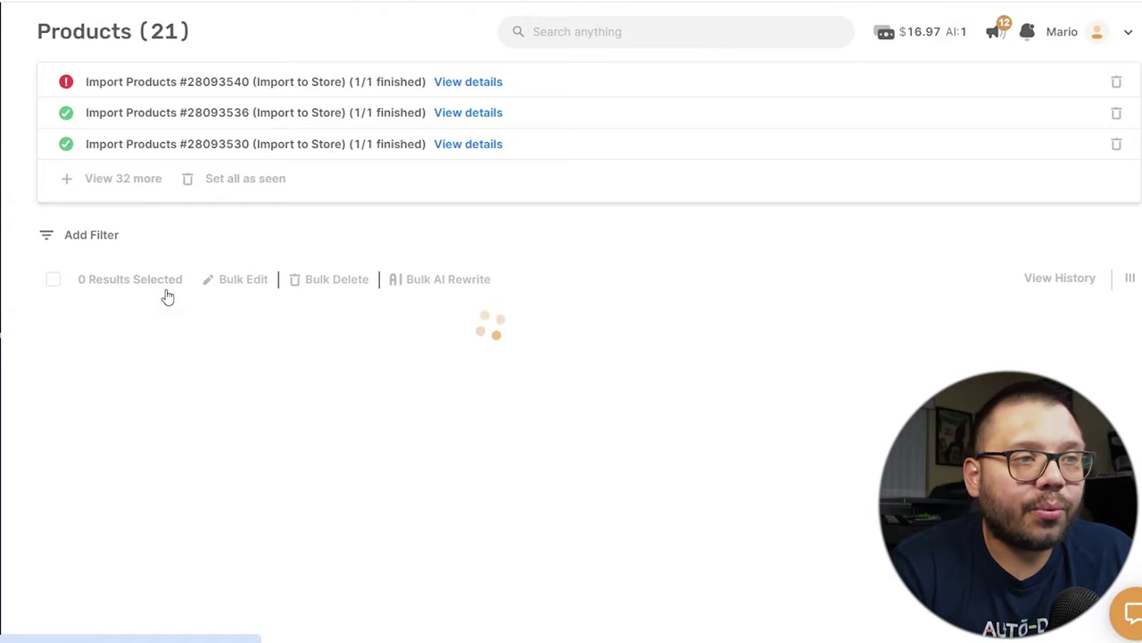
scroll(556, 286, "down", 5)
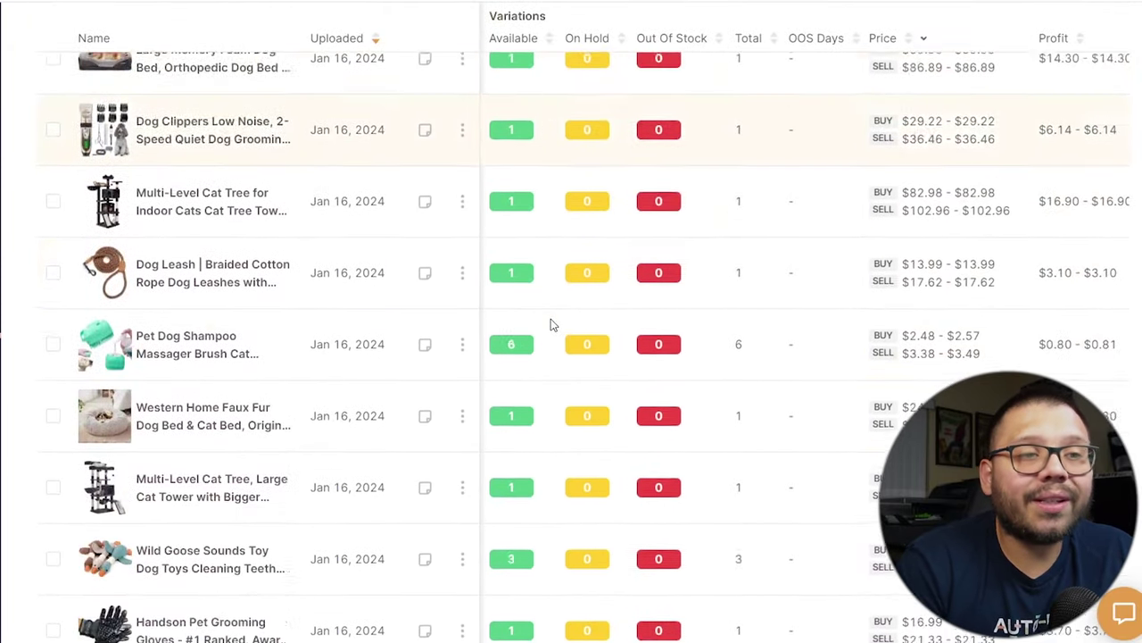
Look through the remaining imported products and their prices down to the end of the list's first page.
scroll(551, 325, "down", 7)
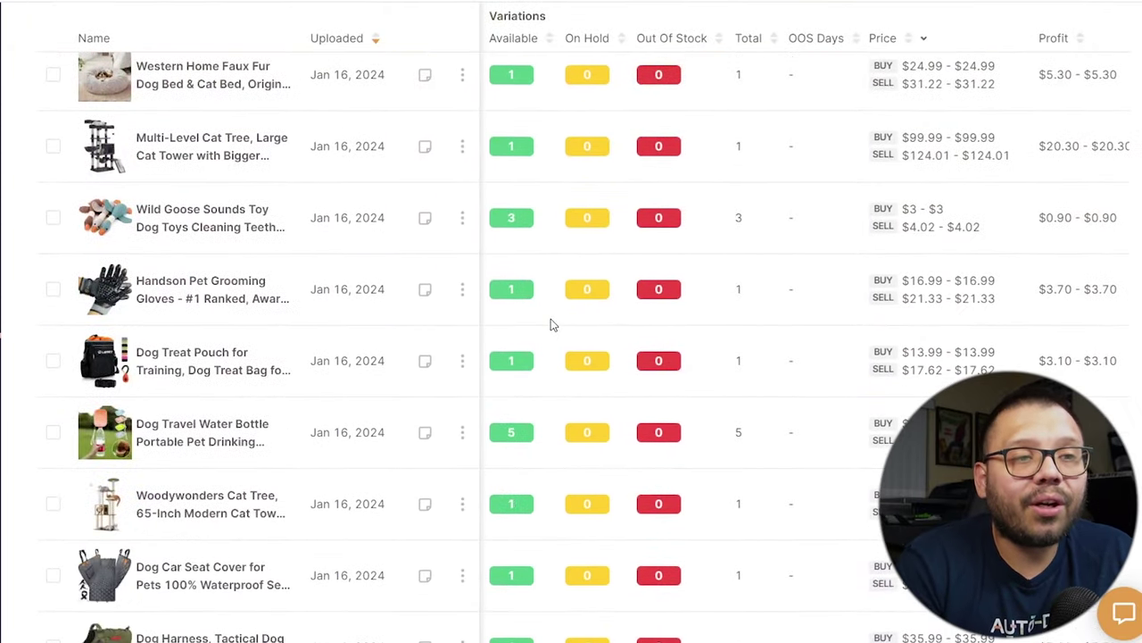
scroll(552, 325, "down", 1)
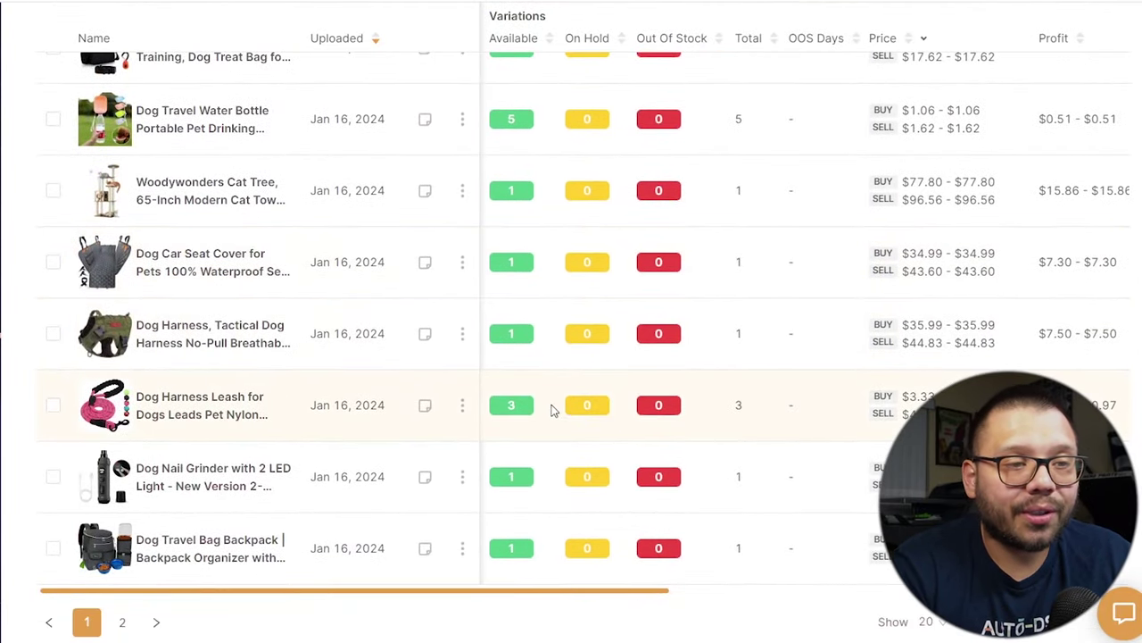
left_click(112, 623)
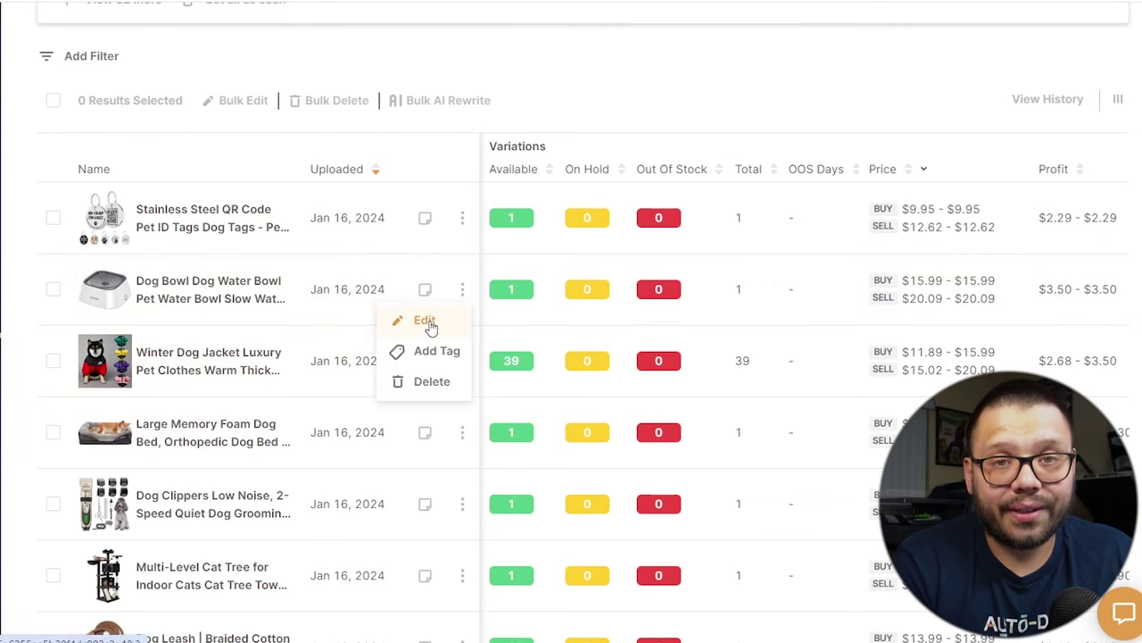
Open the dog water bowl product for editing and review its title, collections and tags.
left_click(425, 321)
scroll(390, 324, "down", 1)
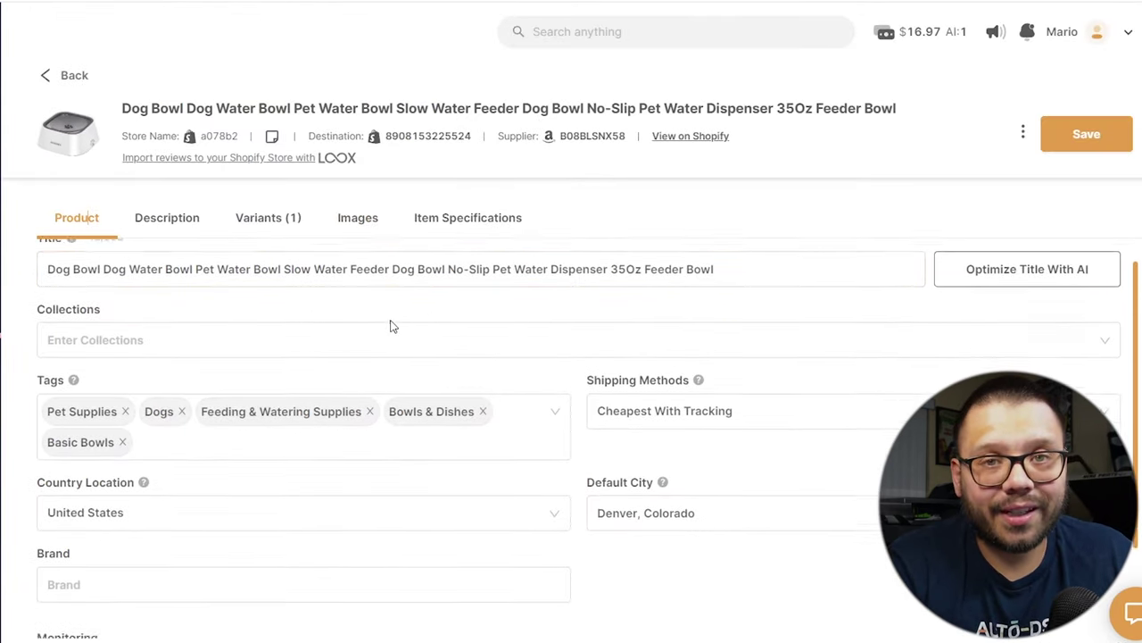
scroll(113, 308, "up", 1)
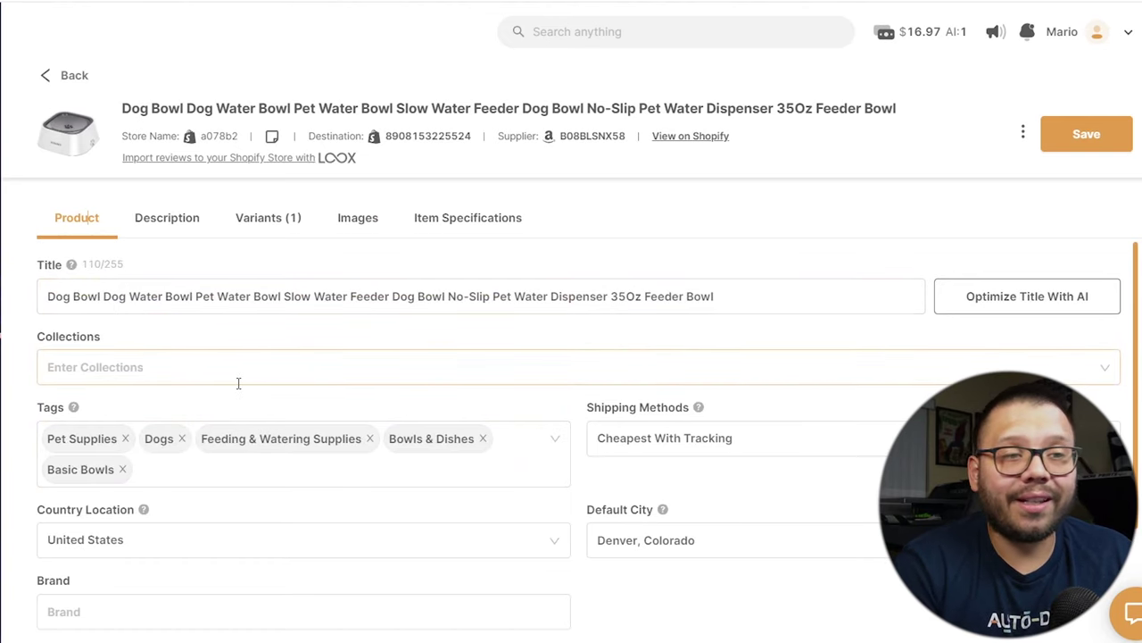
scroll(357, 419, "down", 1)
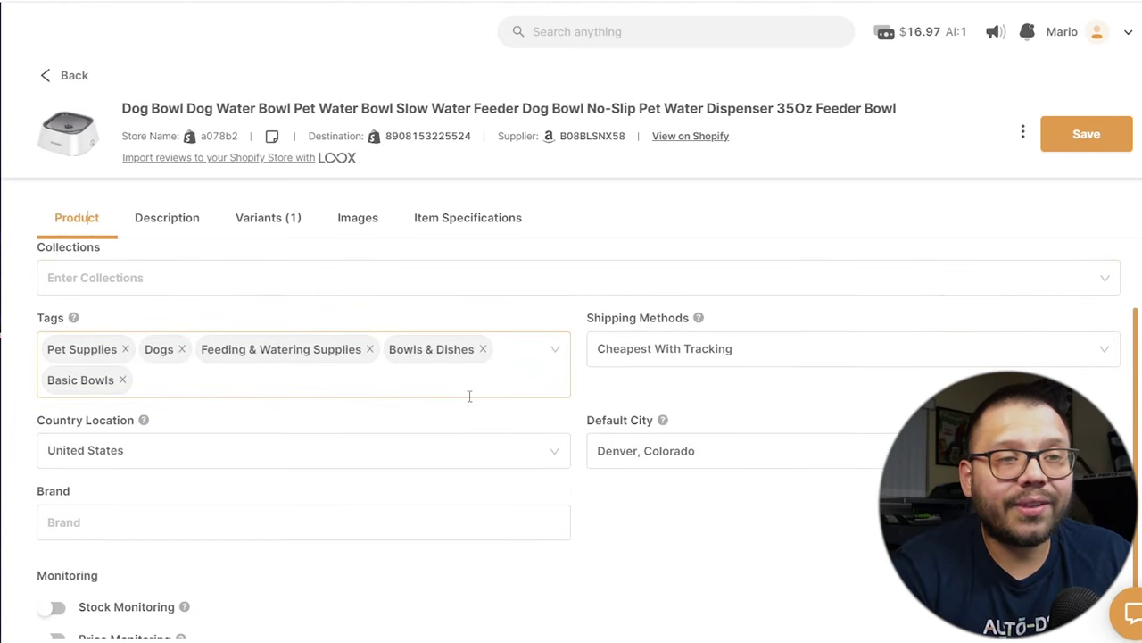
Choose Cheapest With Tracking as the dog bowl's shipping method and check its country, default city and monitoring settings.
left_click(752, 343)
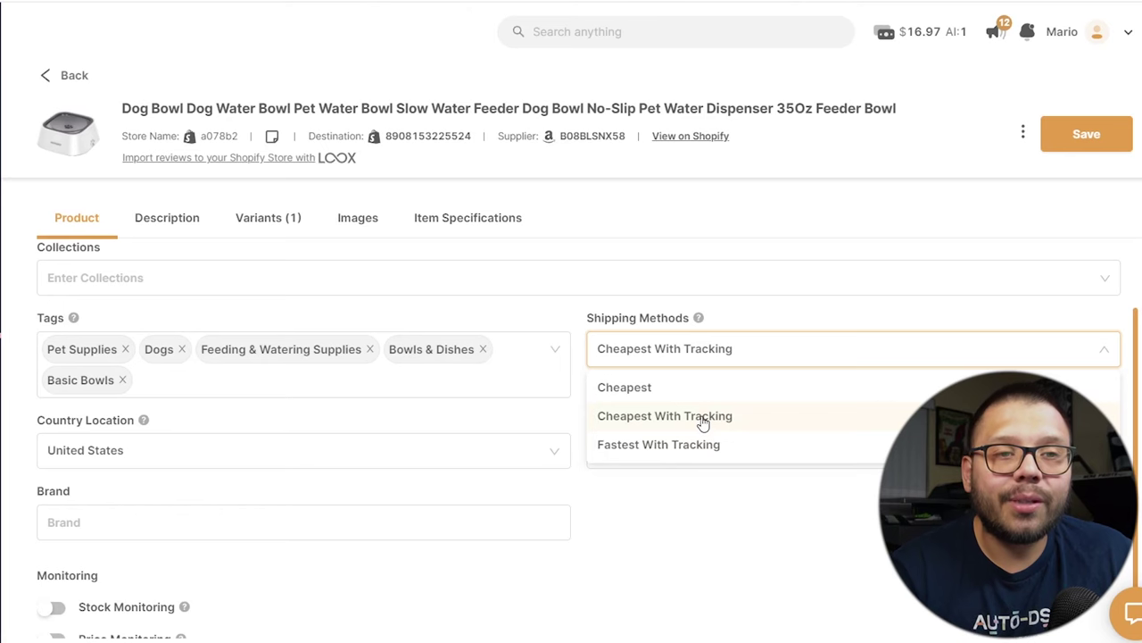
left_click(704, 417)
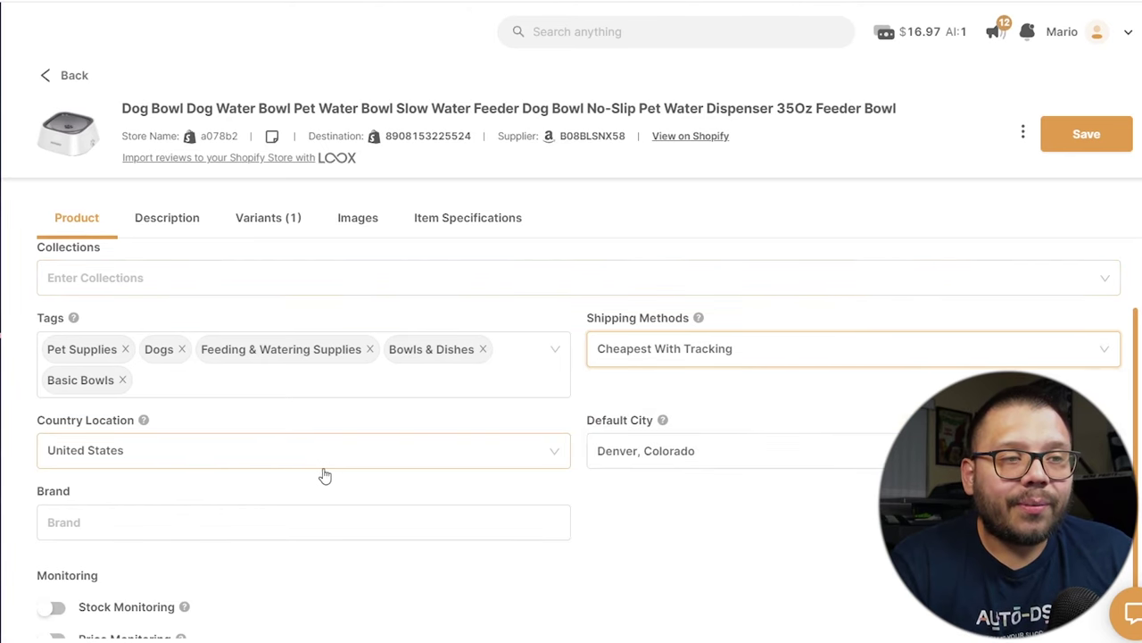
scroll(324, 474, "down", 1)
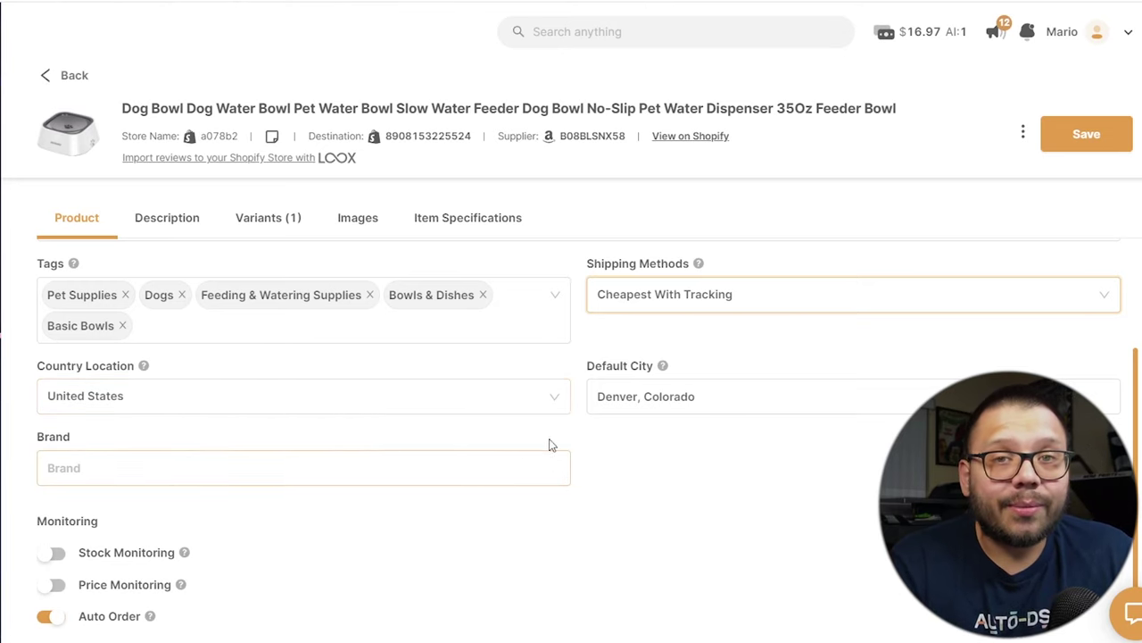
left_click(676, 397)
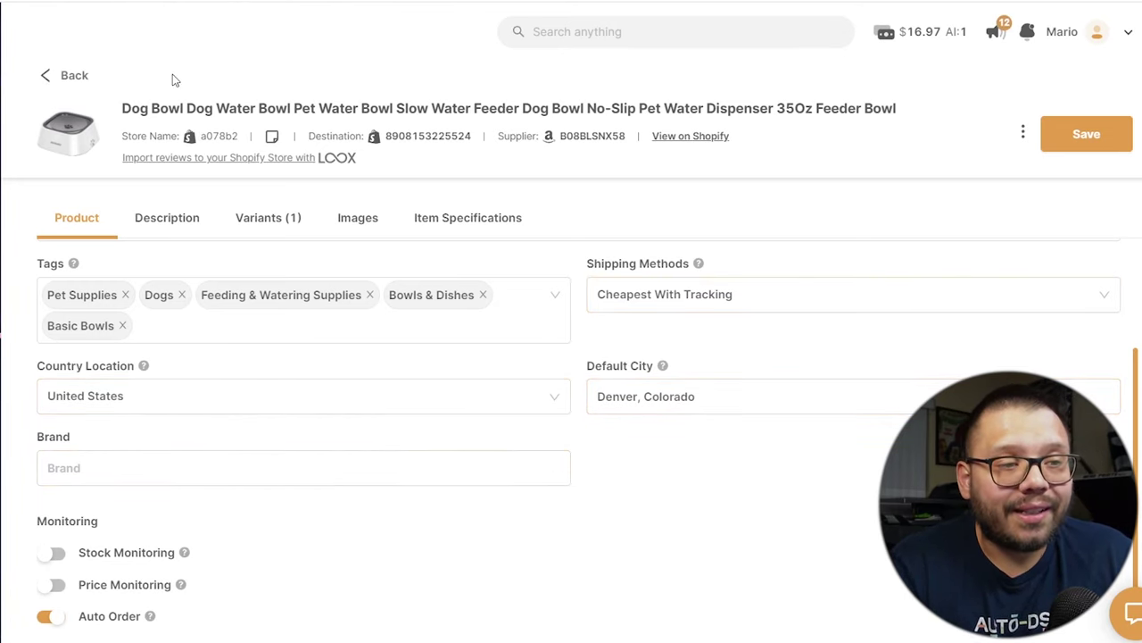
Read through the dog bowl's product description and check the option for optimizing it with AI.
left_click(169, 218)
scroll(321, 434, "down", 5)
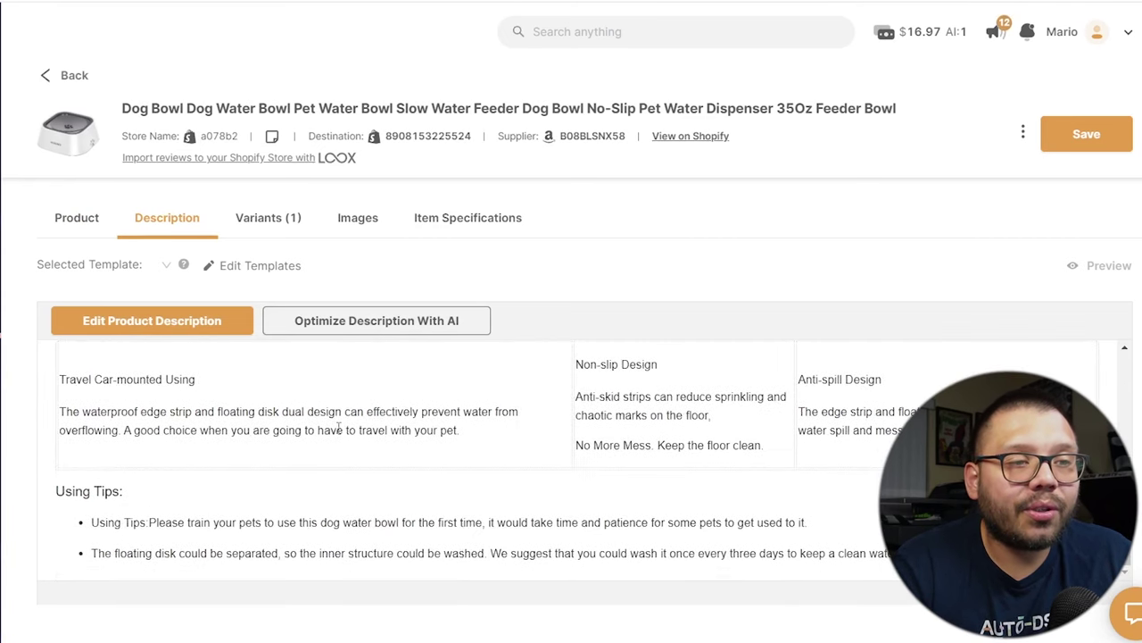
scroll(361, 437, "up", 5)
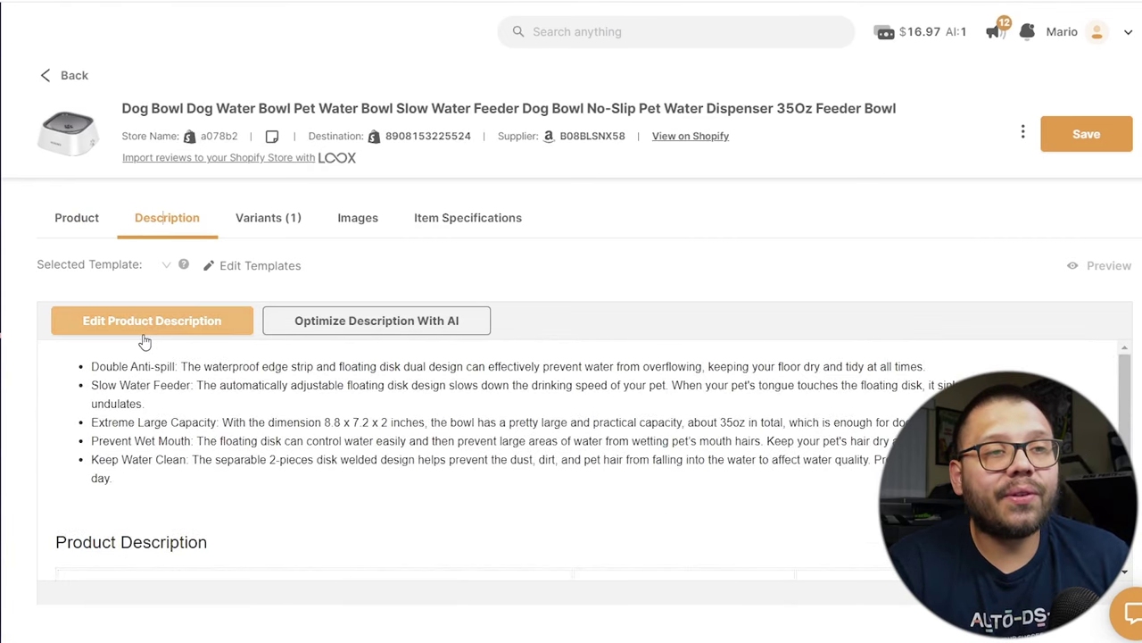
left_click(371, 327)
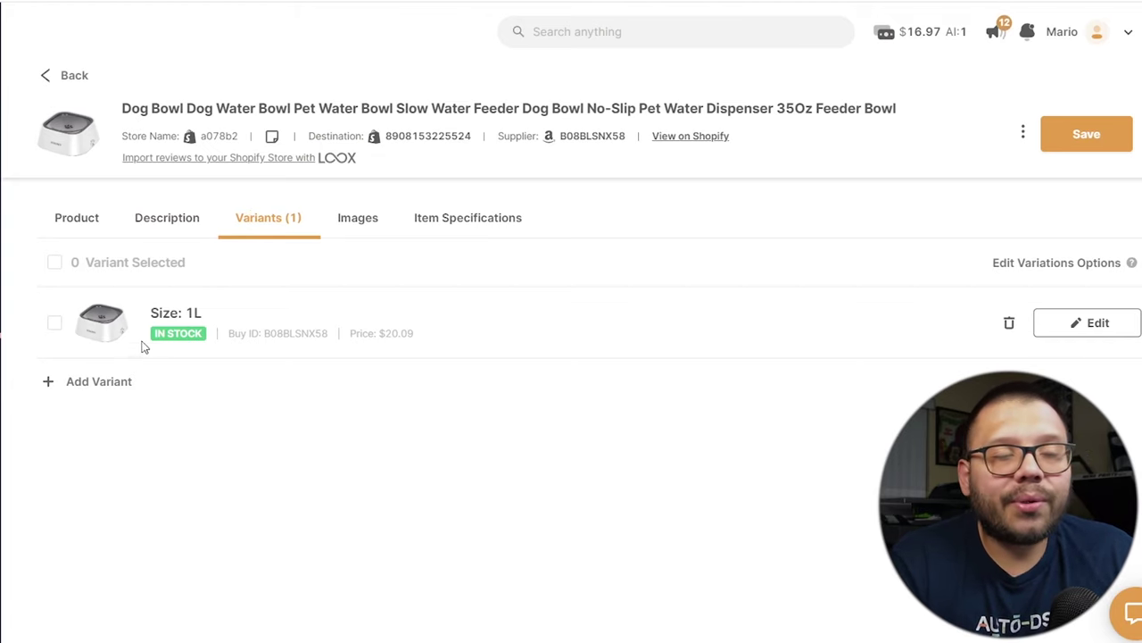
Open the dog bowl's 1L variant for editing from its variants list.
left_click(55, 264)
left_click(55, 266)
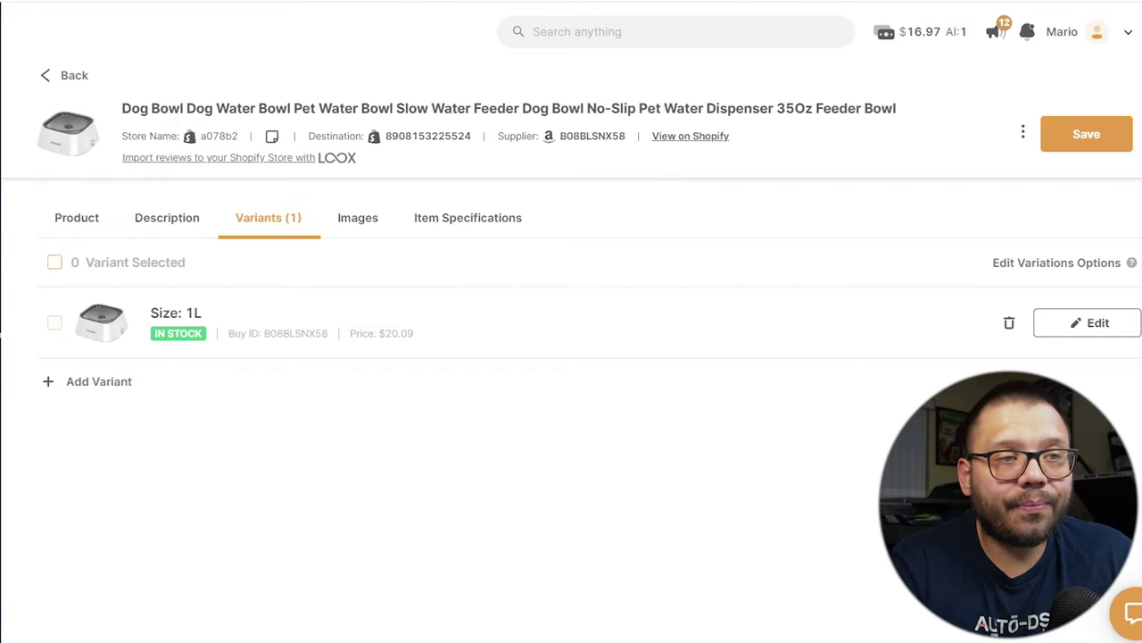
left_click(1087, 322)
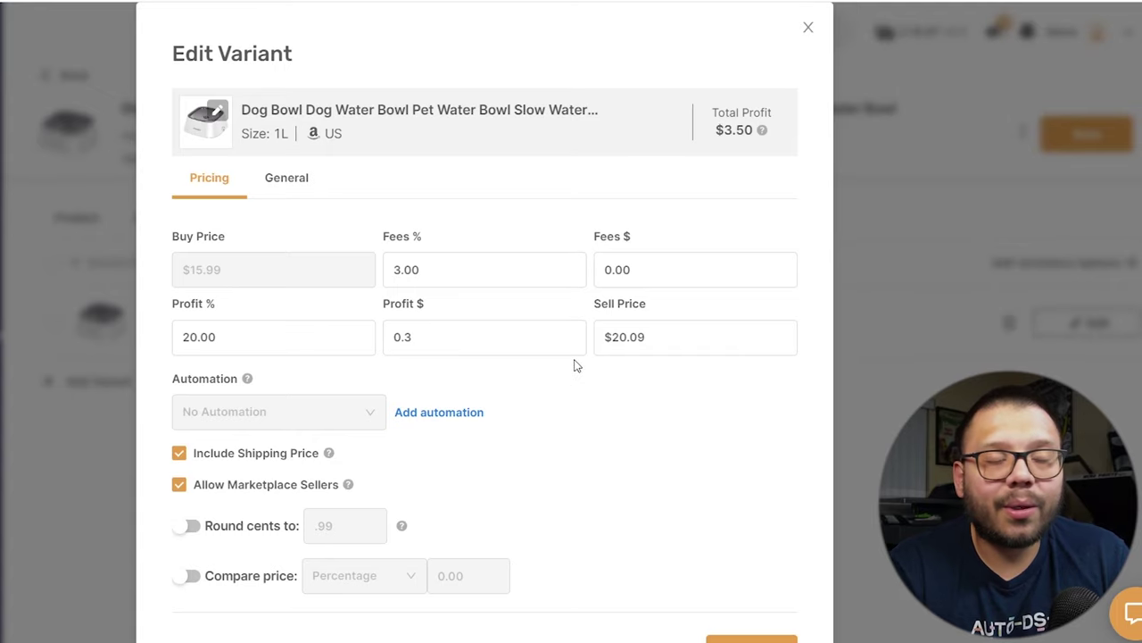
Examine the variant's percentage and dollar fees, profit margins and sell price.
left_click(507, 266)
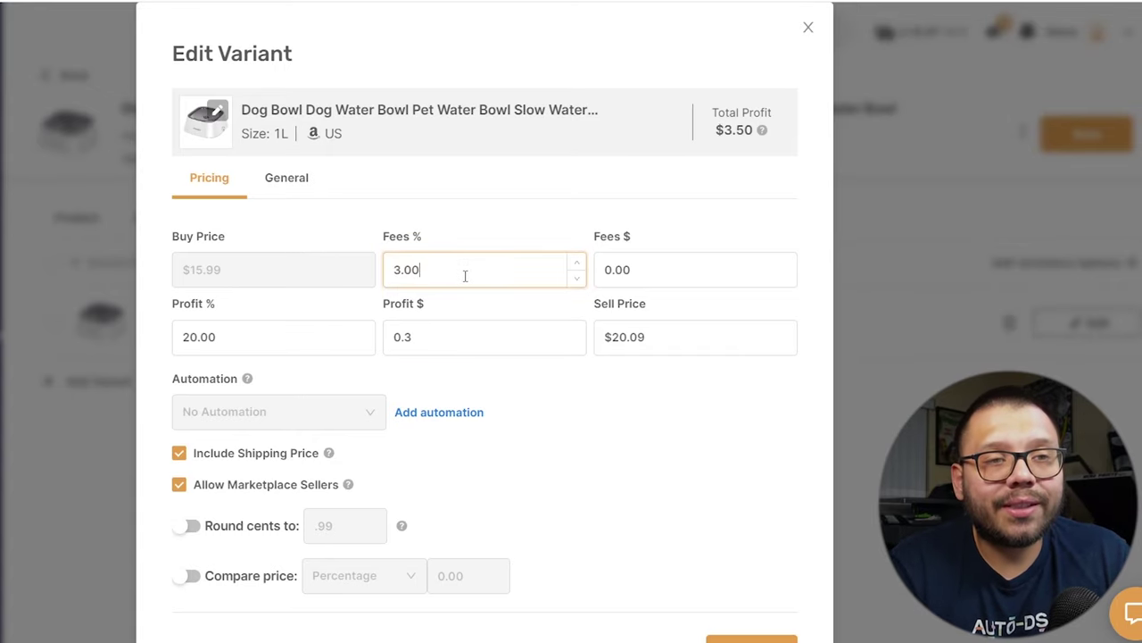
left_click(655, 276)
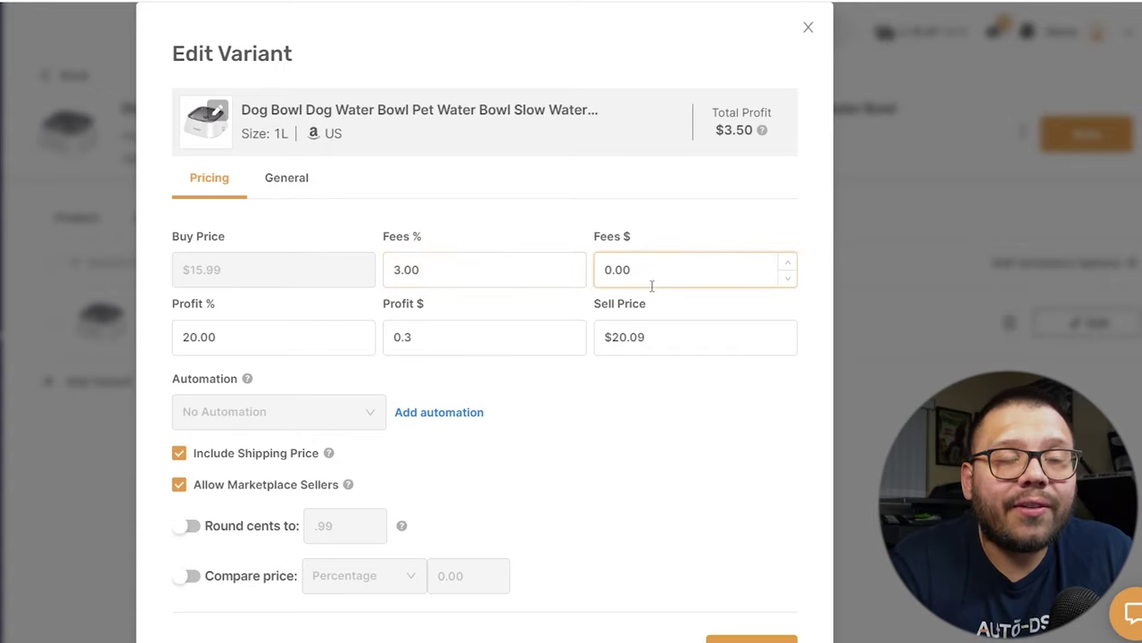
left_click(344, 339)
left_click(462, 344)
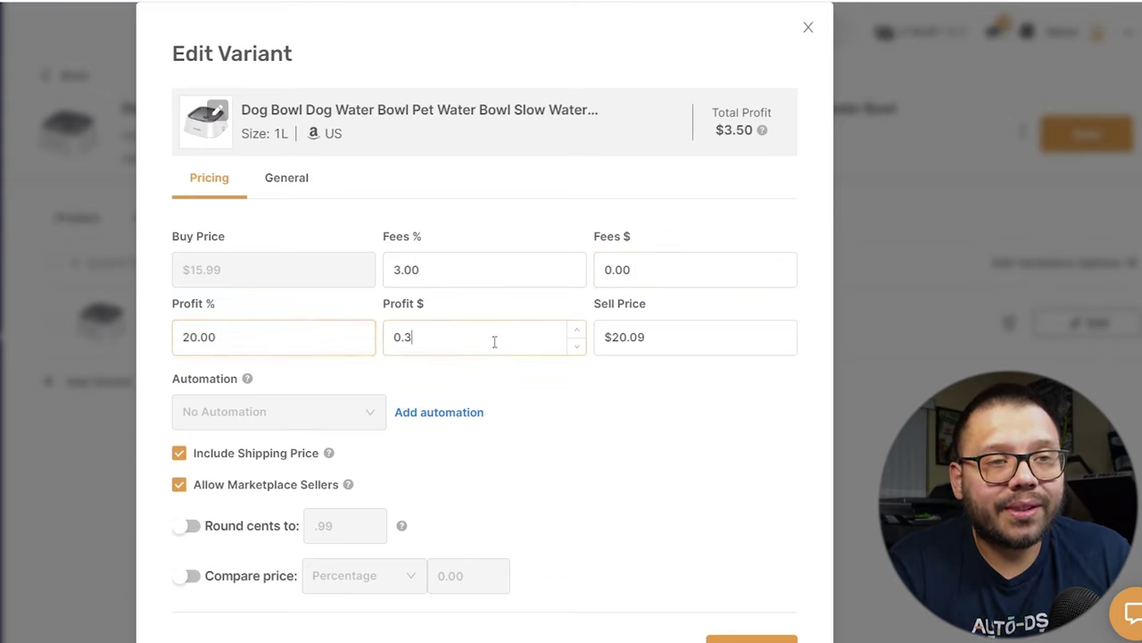
left_click_drag(293, 334, 167, 349)
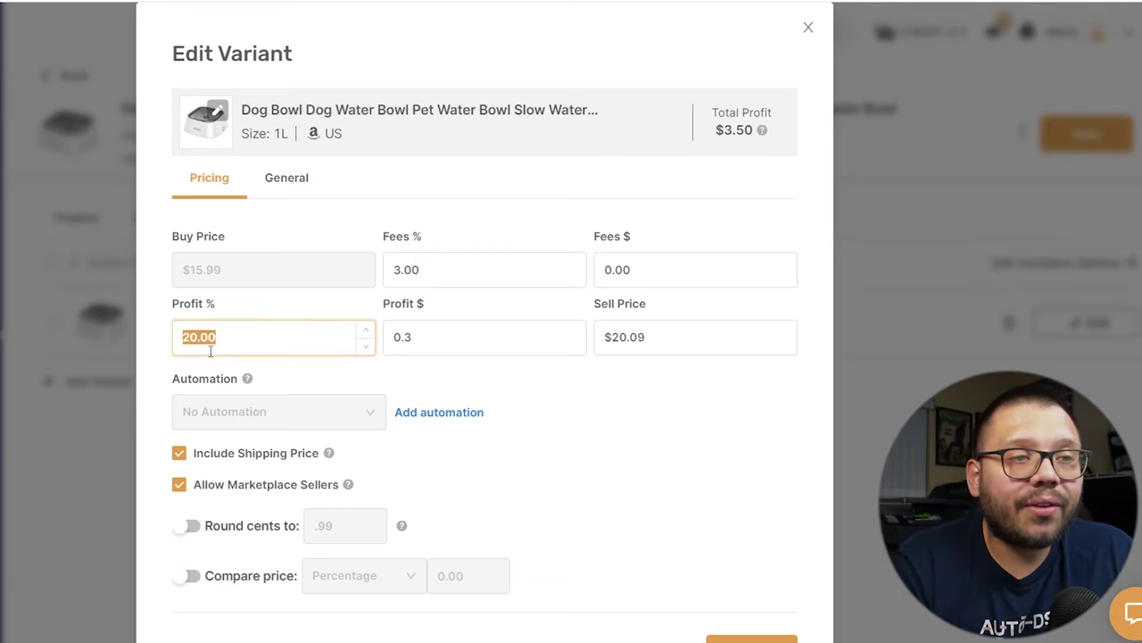
left_click(619, 336)
left_click_drag(620, 337, 688, 335)
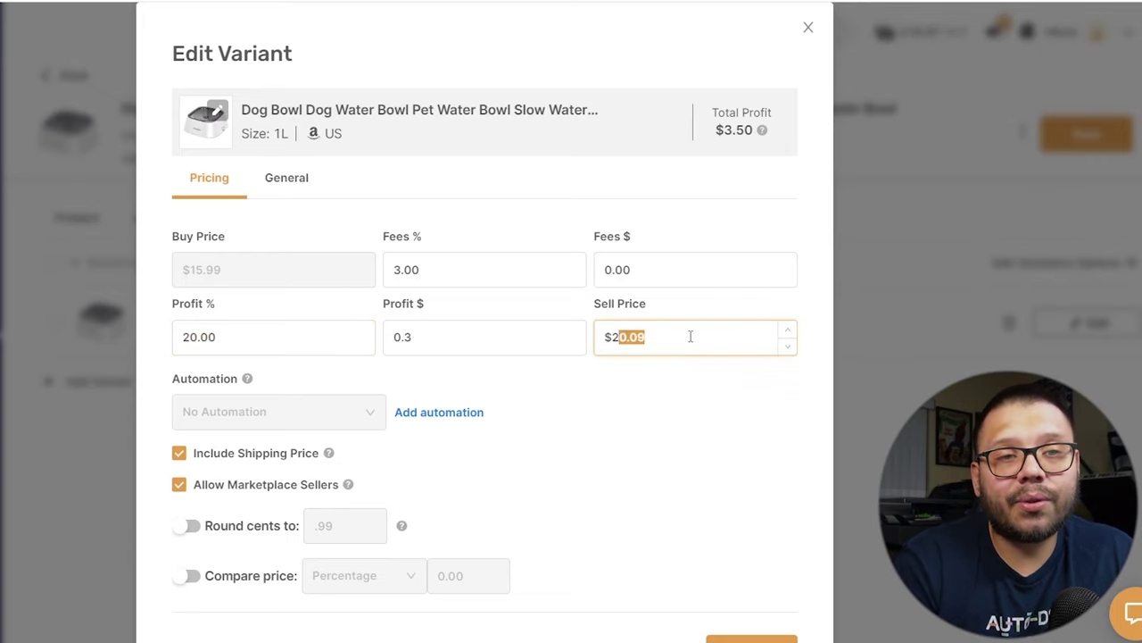
left_click(695, 336)
Set the 1L variant's percentage profit to 0.00 and its fixed profit to $10, and check the sell price.
left_click(288, 336)
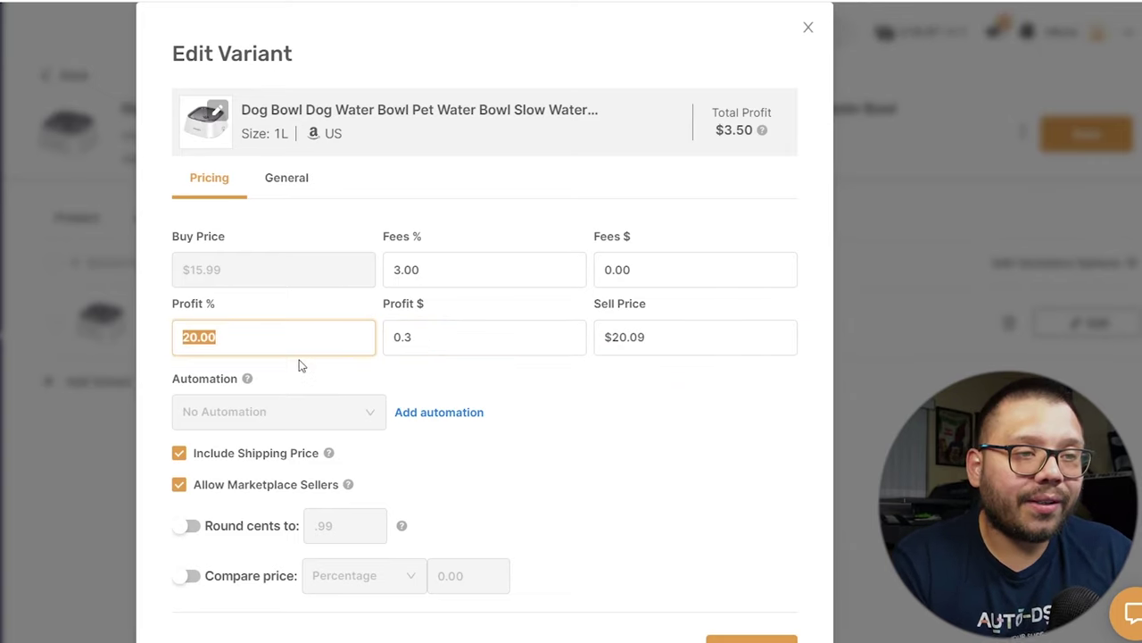
type("0.00")
left_click(527, 331)
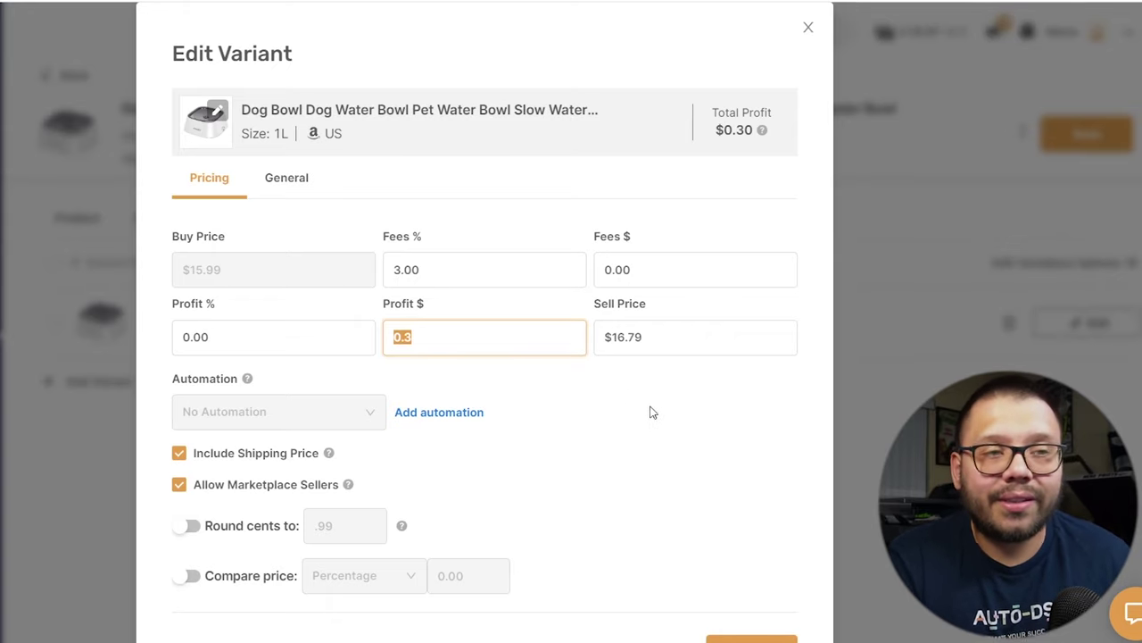
type("1")
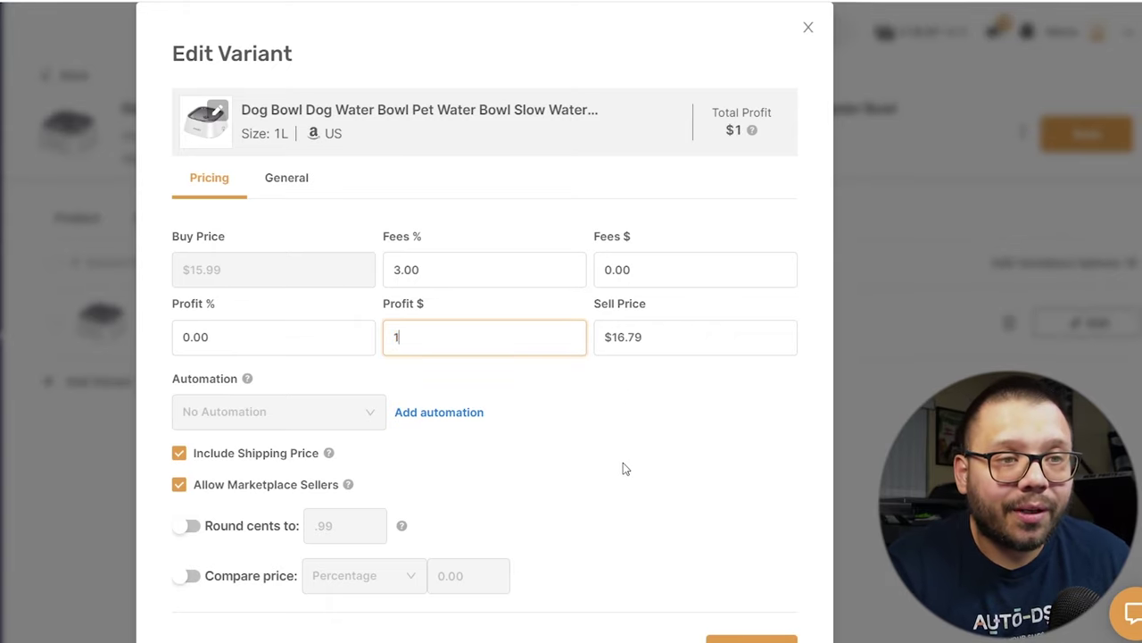
type("0")
left_click(638, 454)
left_click(622, 354)
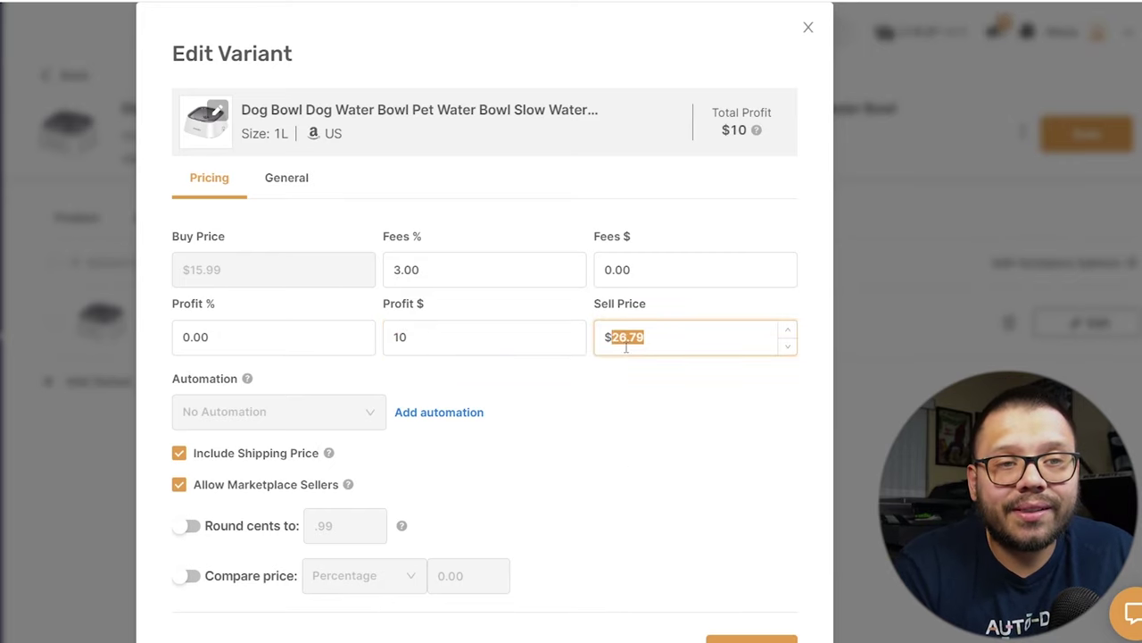
left_click(680, 341)
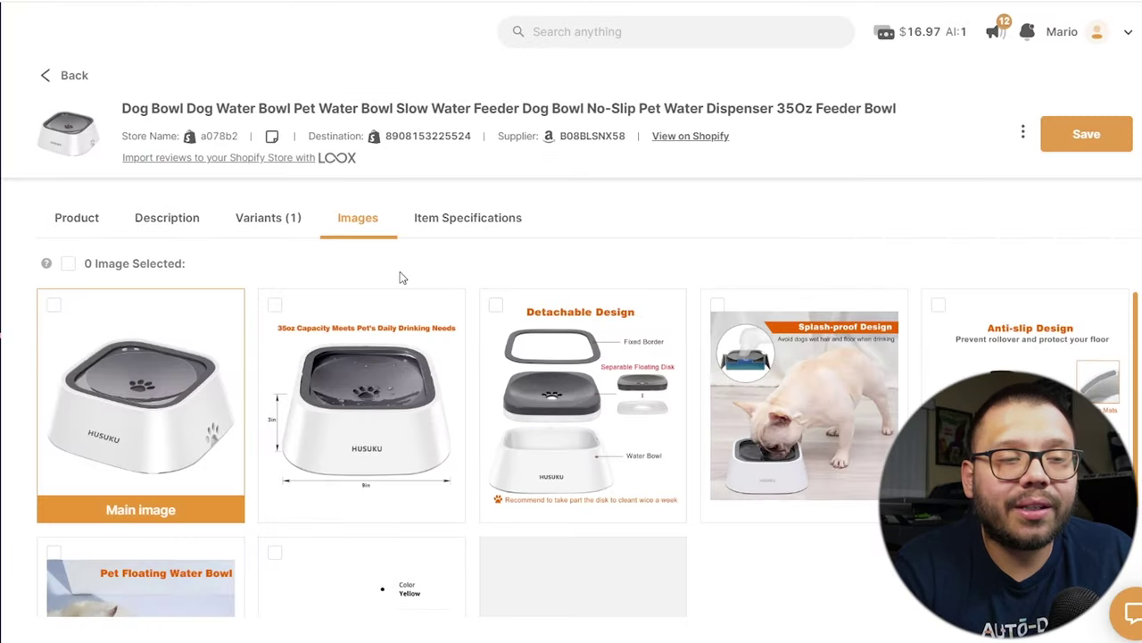
Look through all of the dog bowl's product images.
scroll(1026, 339, "down", 2)
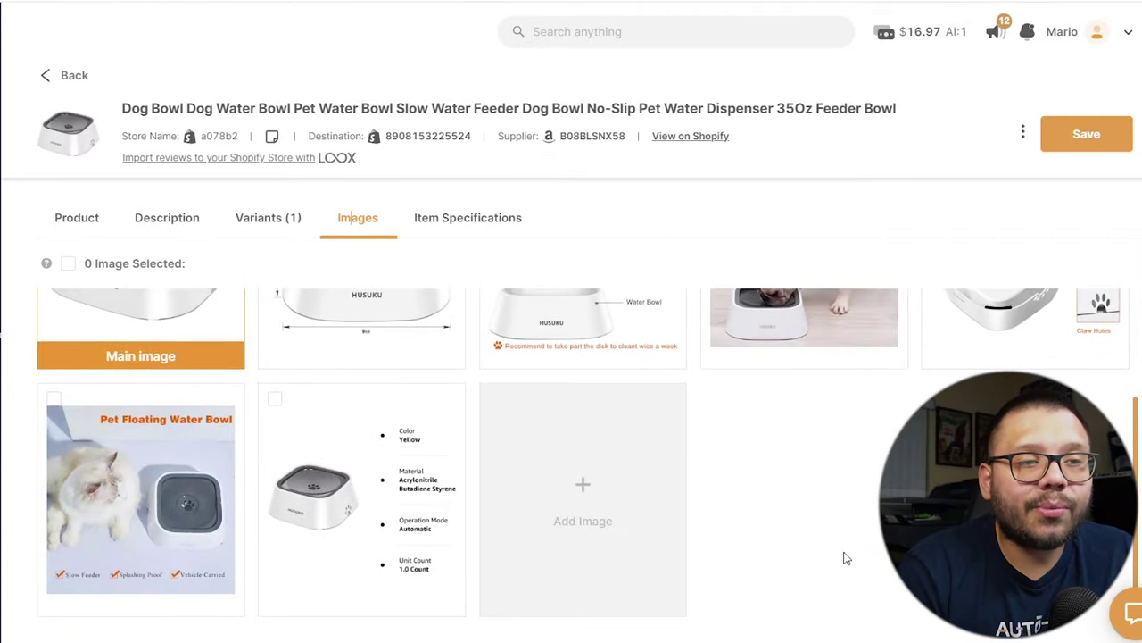
scroll(847, 558, "up", 2)
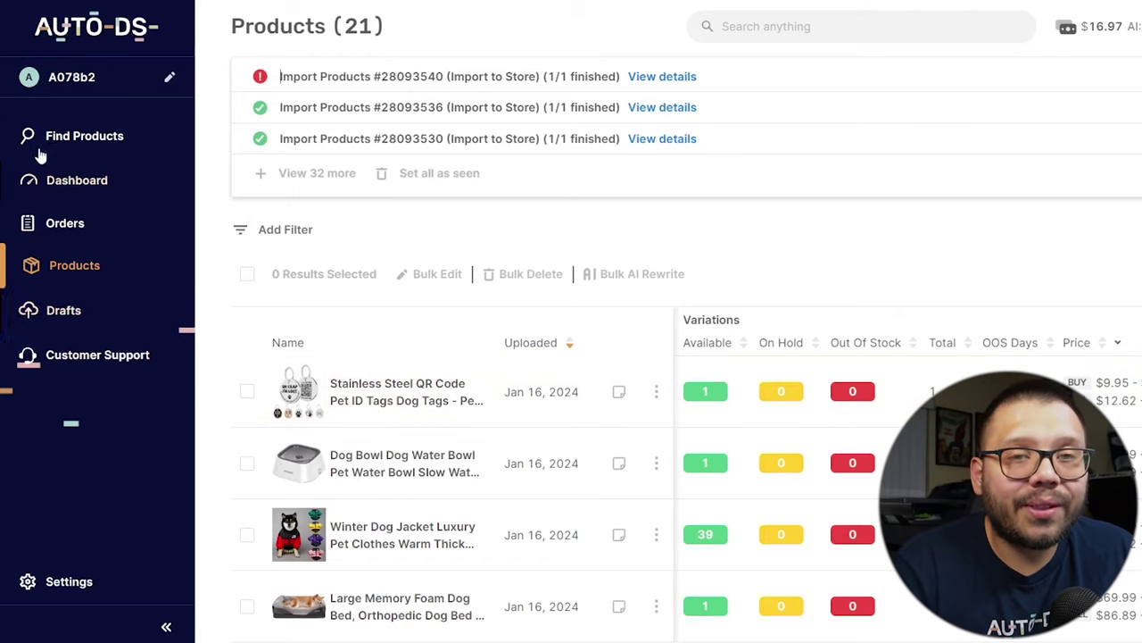
Open the product finder, look over the Marketplace filters and categories, and show the Winning Products.
left_click(85, 138)
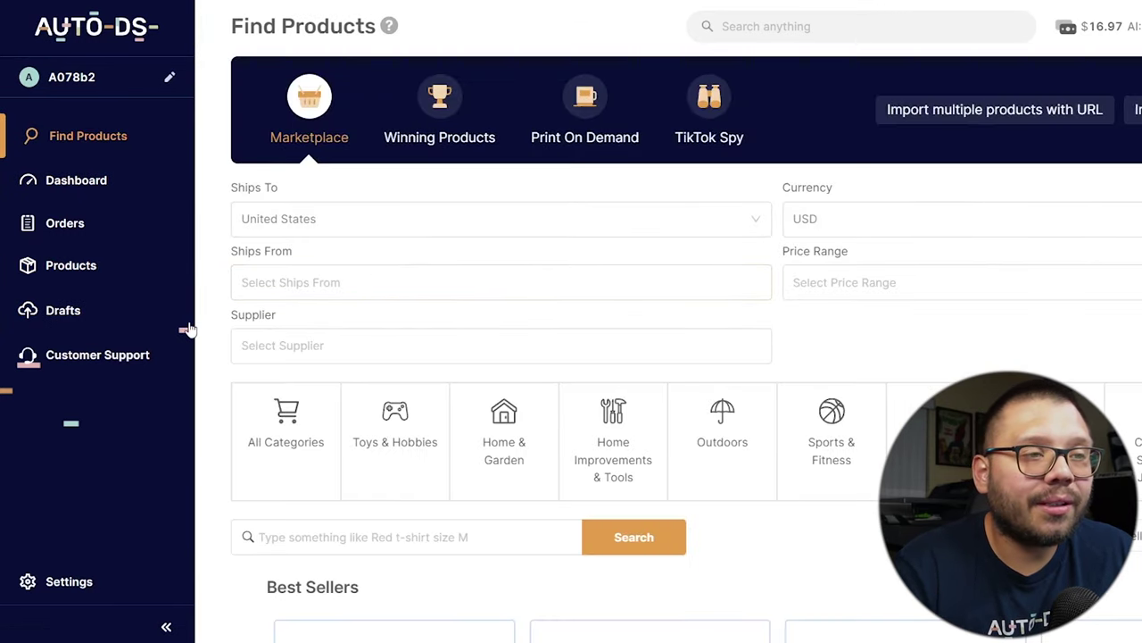
scroll(718, 223, "down", 2)
scroll(705, 304, "up", 6)
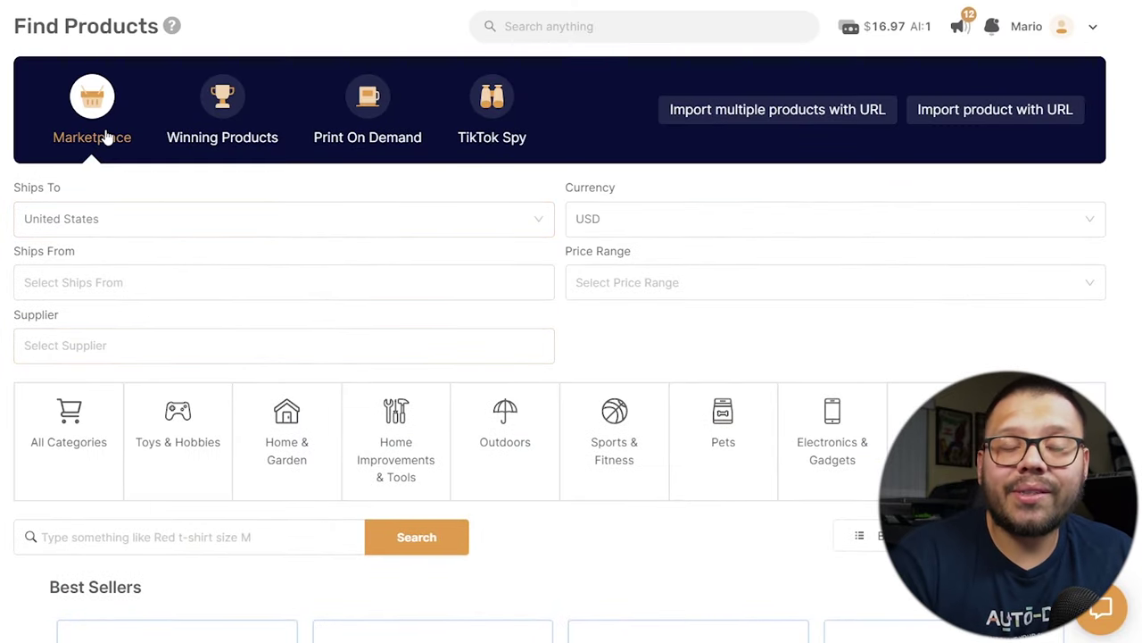
left_click(222, 143)
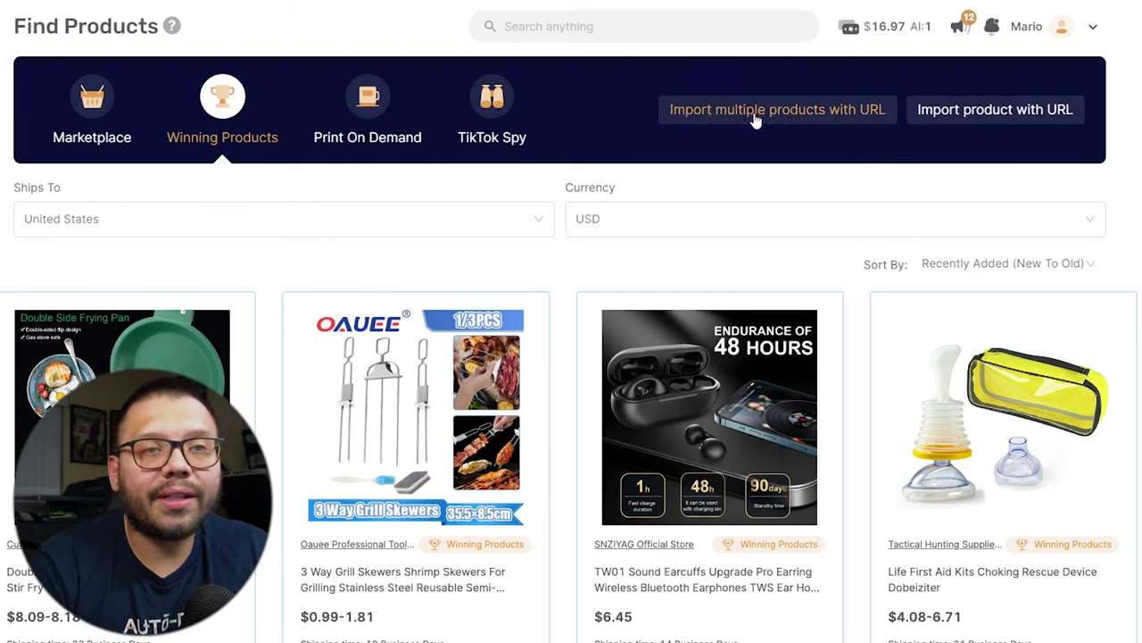
Import the AliExpress plush dog bed mat by its copied product URL, adding it as a draft.
left_click(811, 116)
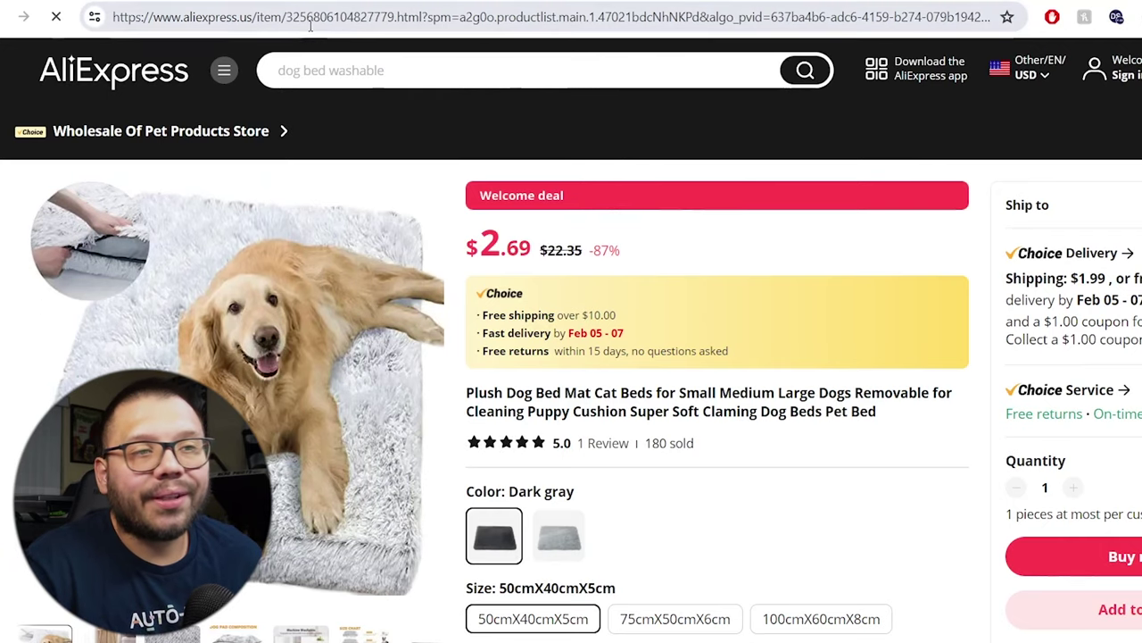
left_click(315, 16)
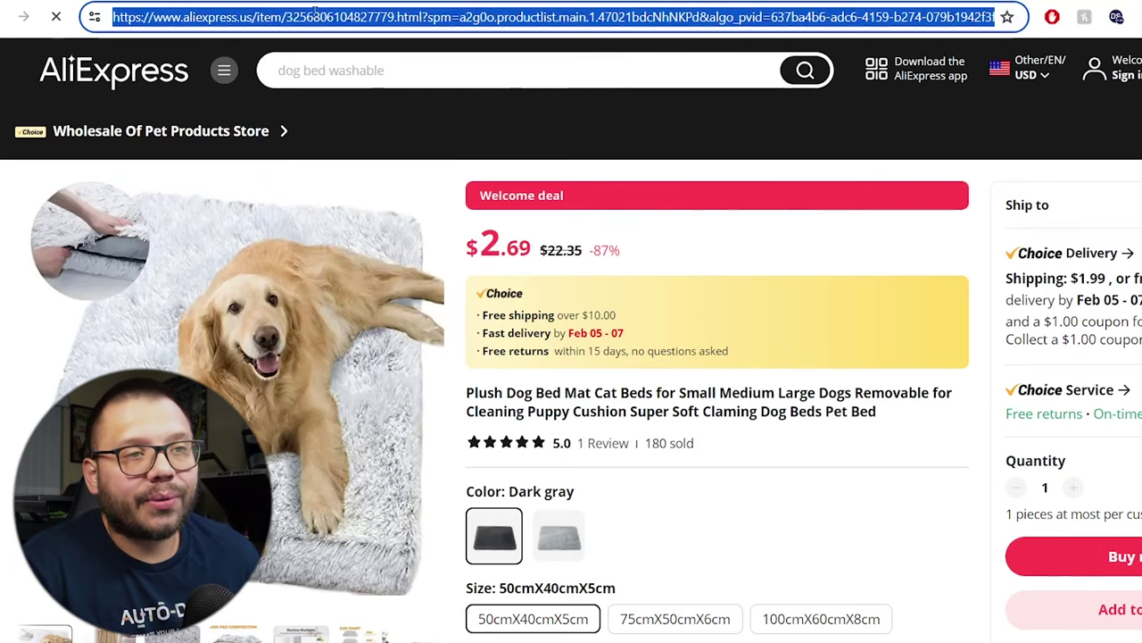
key("ctrl+x")
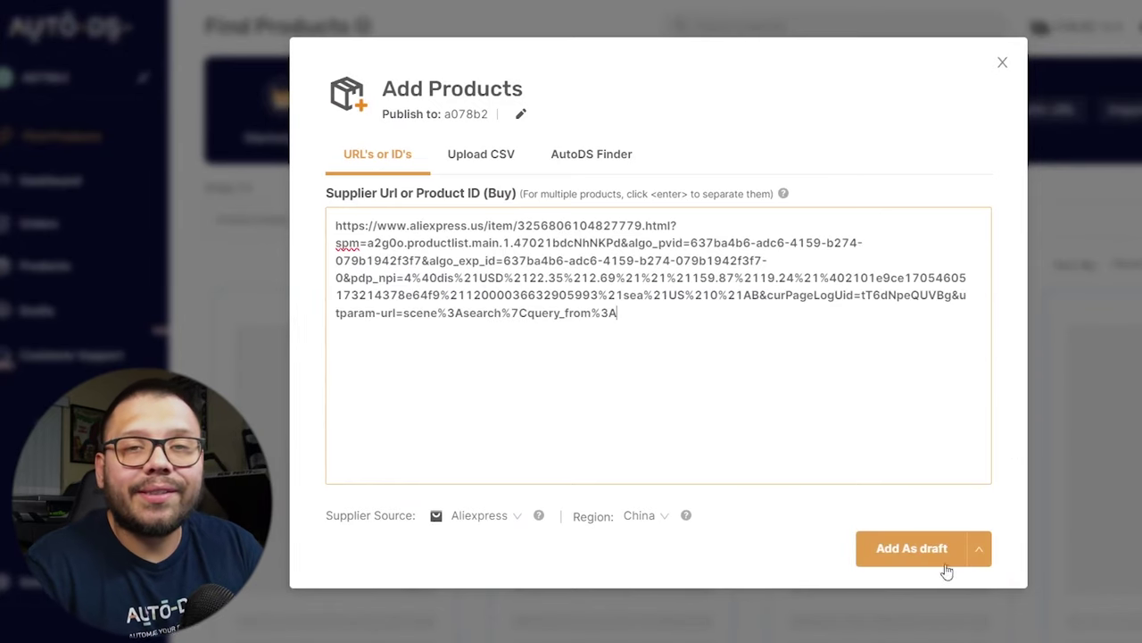
left_click(946, 566)
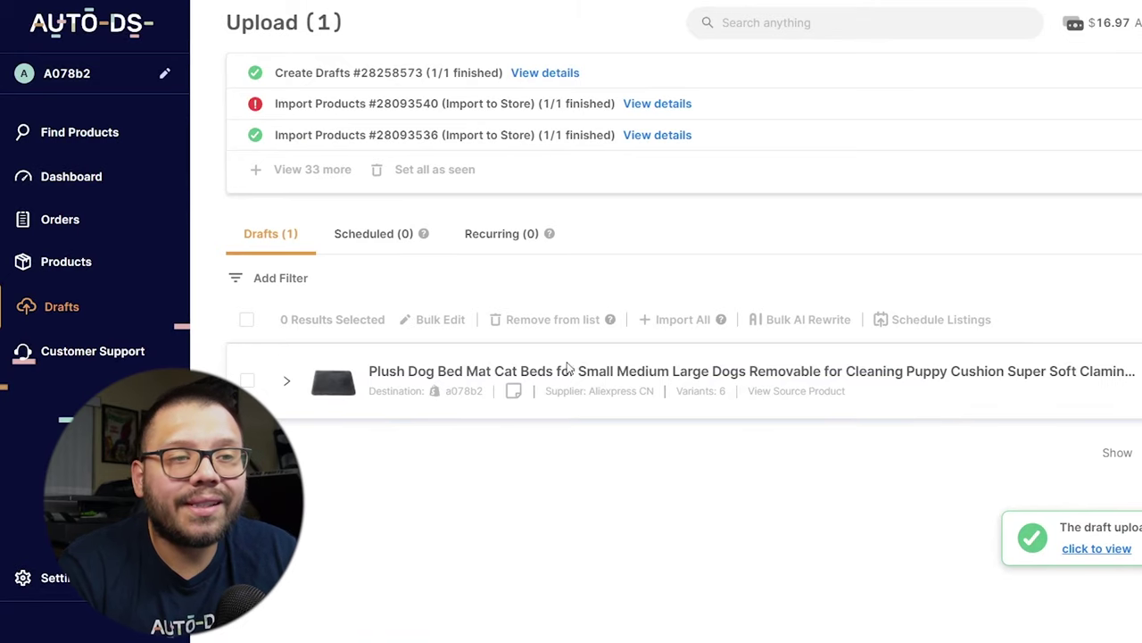